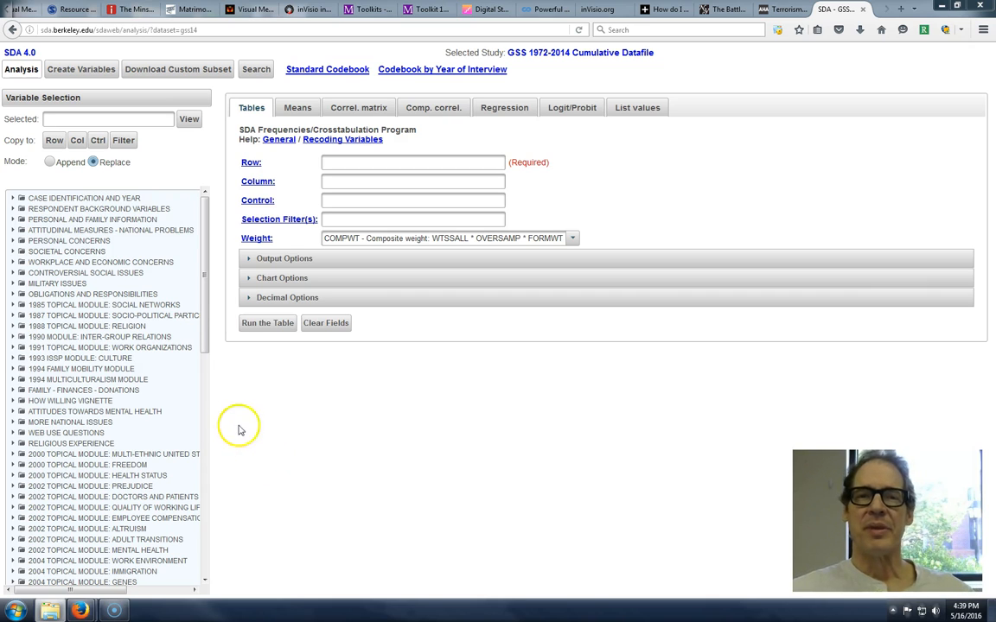
- View the variable agewed and look through its description and frequency distribution, then close the view
left_click(125, 119)
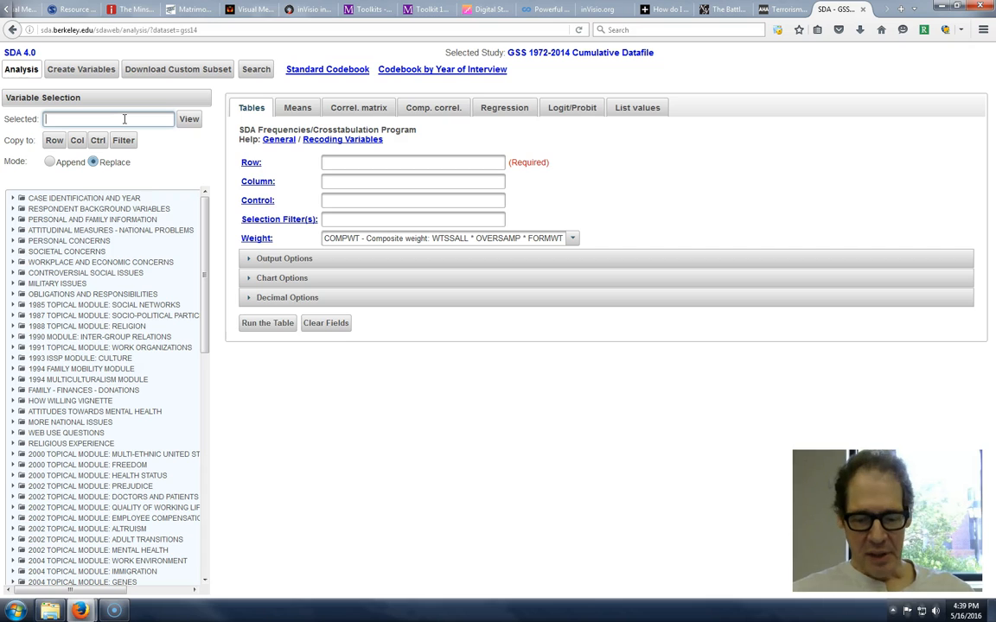
type("agewed")
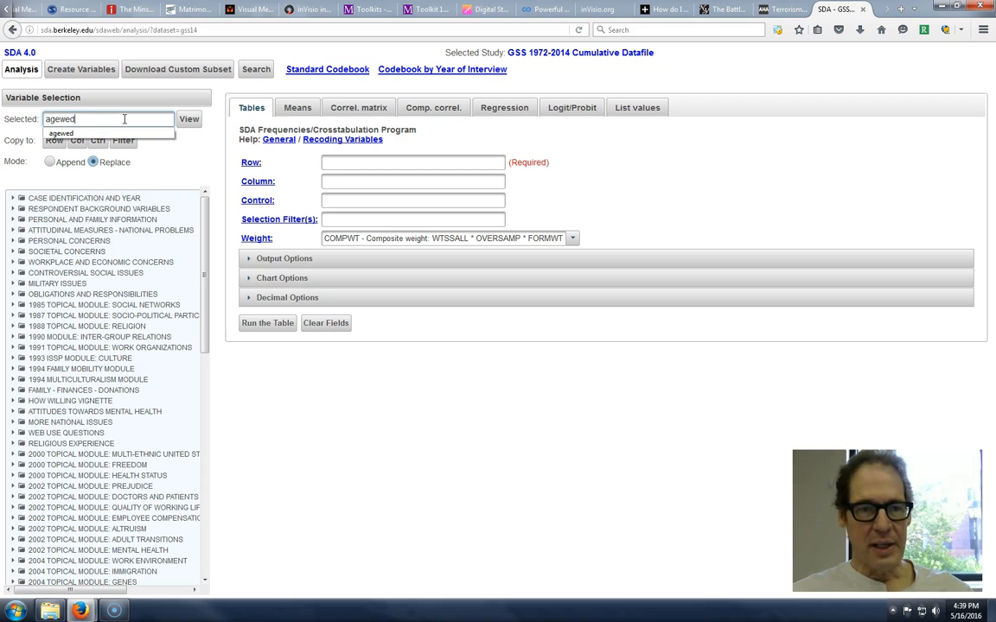
left_click(189, 121)
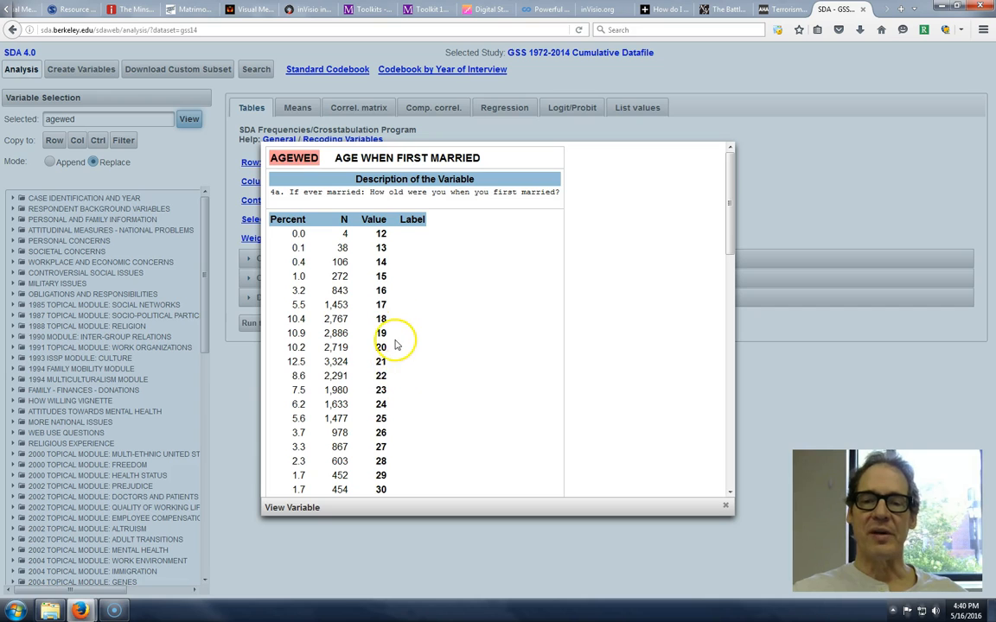
scroll(396, 346, "down", 2)
scroll(396, 345, "down", 10)
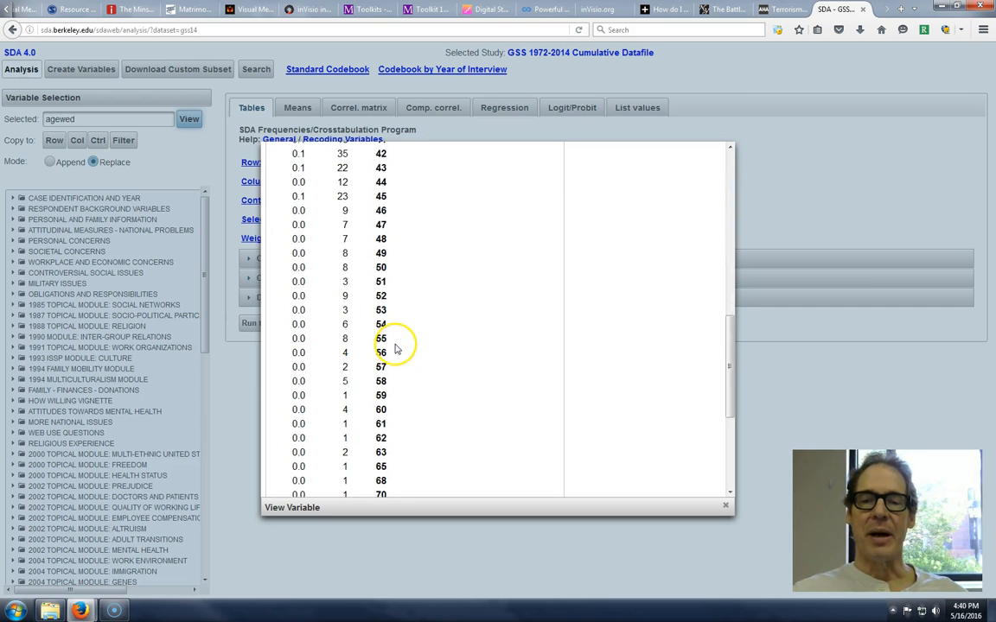
scroll(396, 346, "up", 6)
left_click(204, 157)
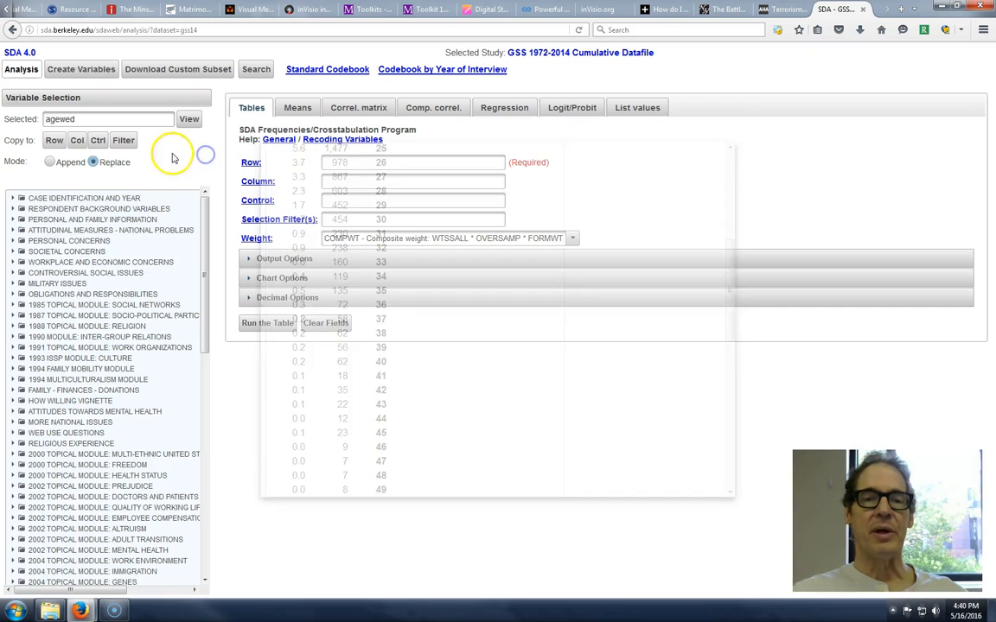
- Replace the selected variable with divorce, view its description and value codes, and close the view
left_click_drag(82, 121, 5, 121)
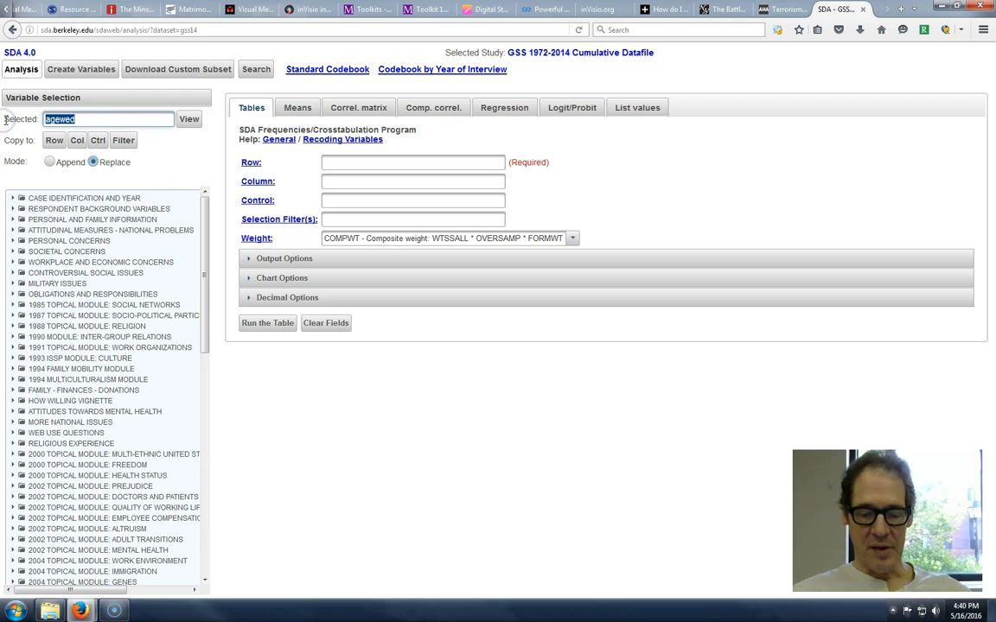
type("divor")
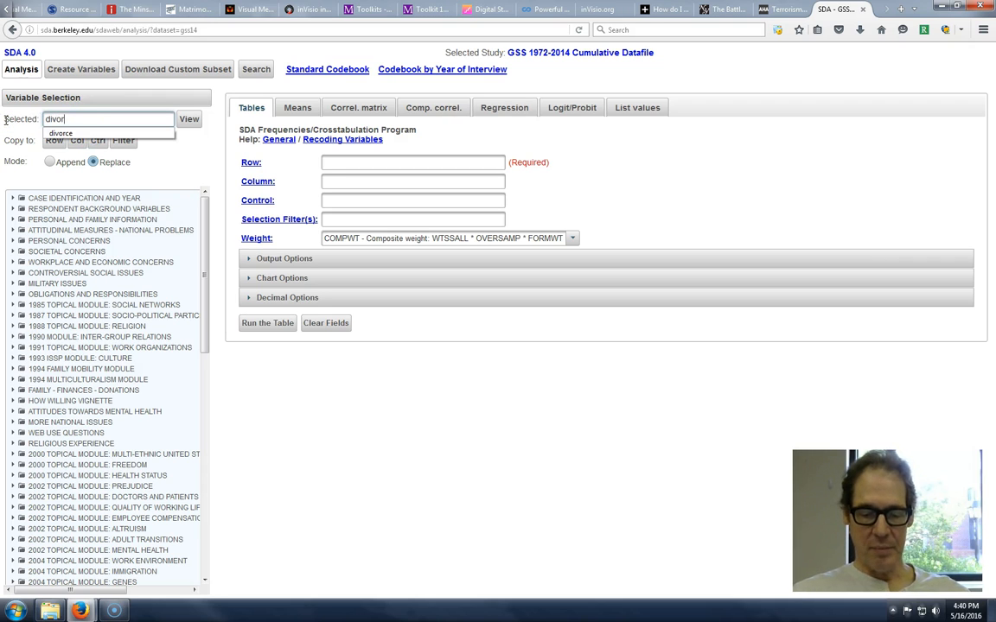
type("ce")
left_click(188, 120)
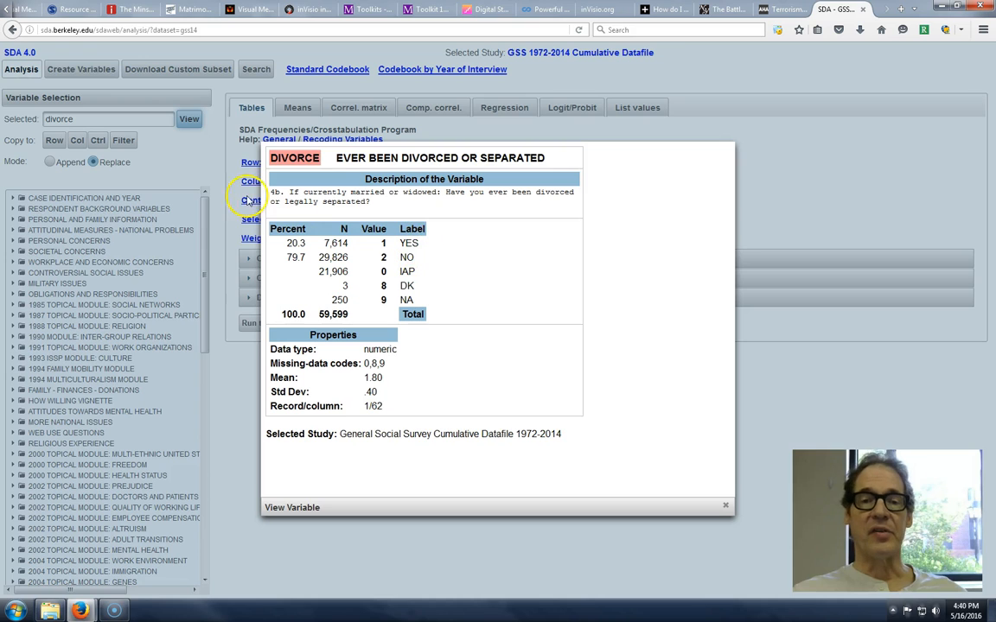
left_click(214, 162)
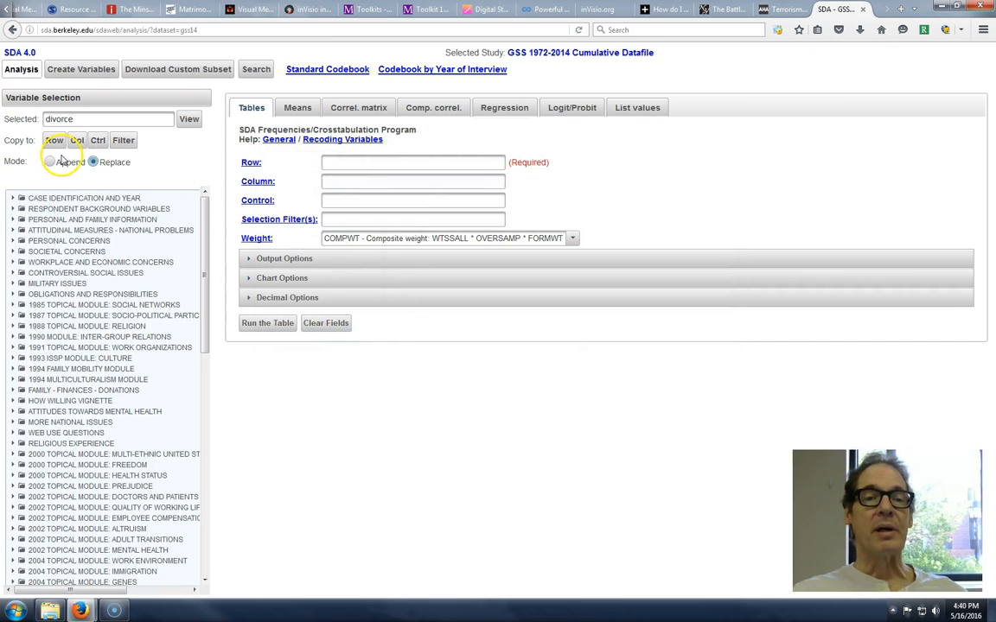
left_click(208, 157)
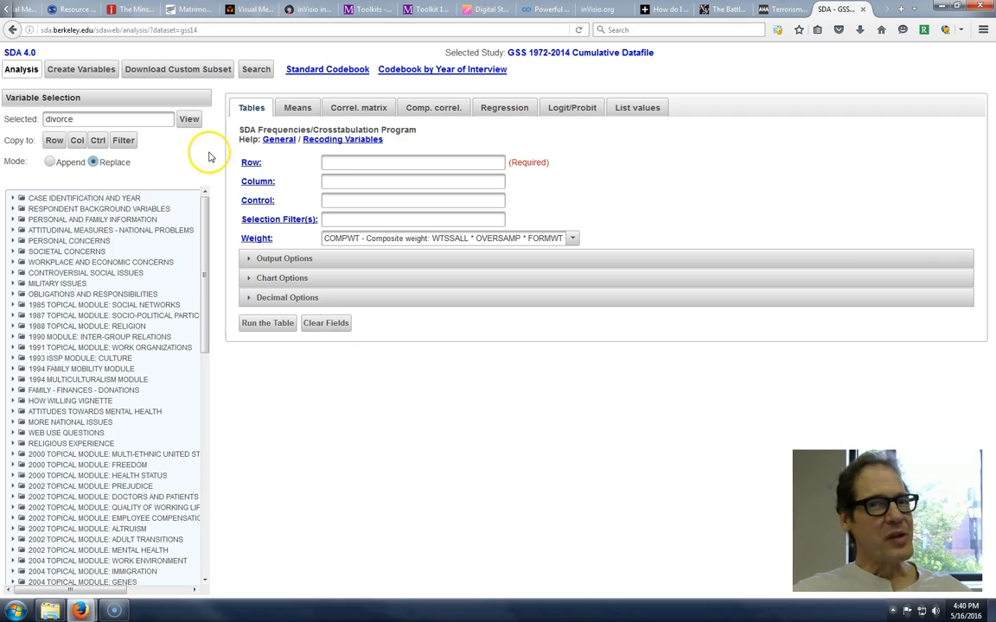
left_click(210, 169)
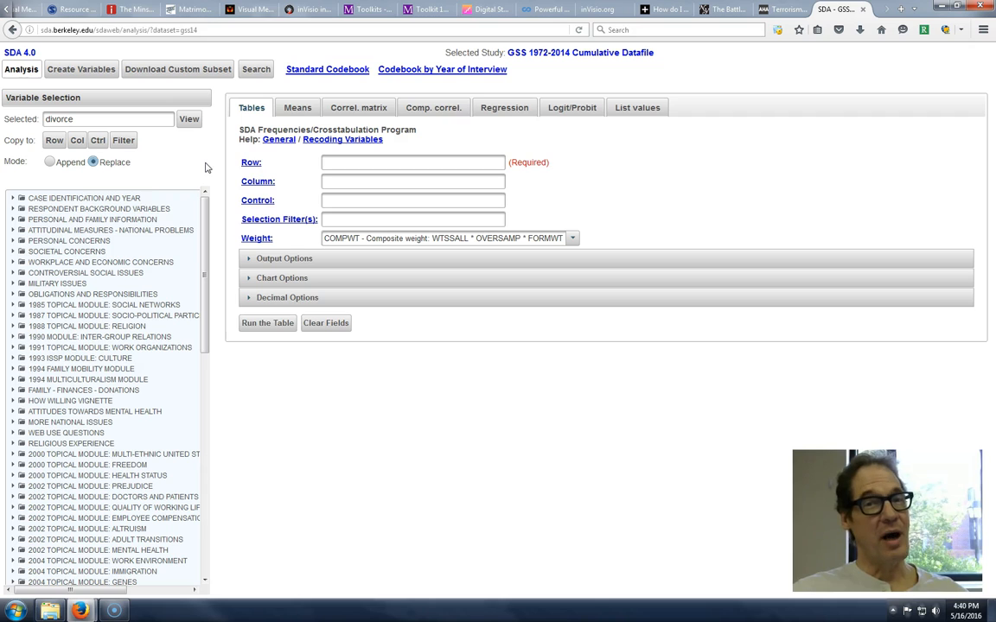
- Run a crosstabulation with divorce as the row variable and agewed as the column variable
left_click(382, 183)
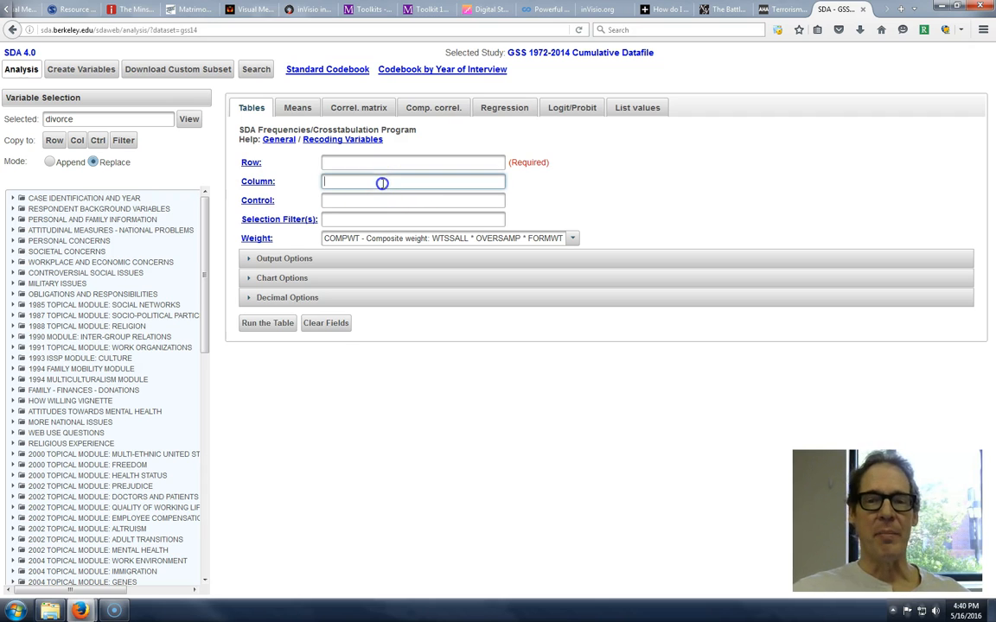
type("agewed")
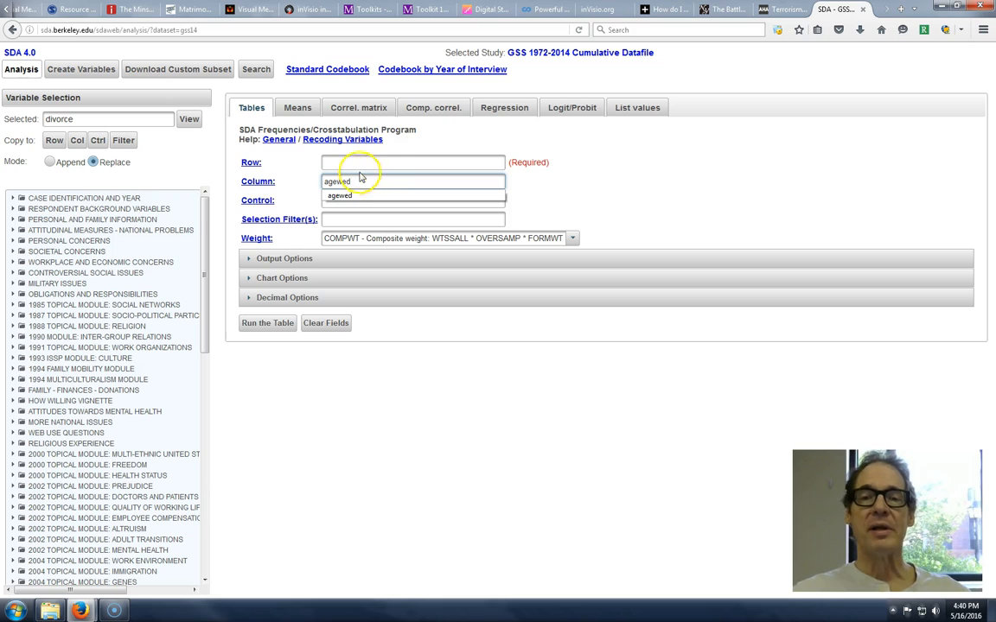
left_click(363, 163)
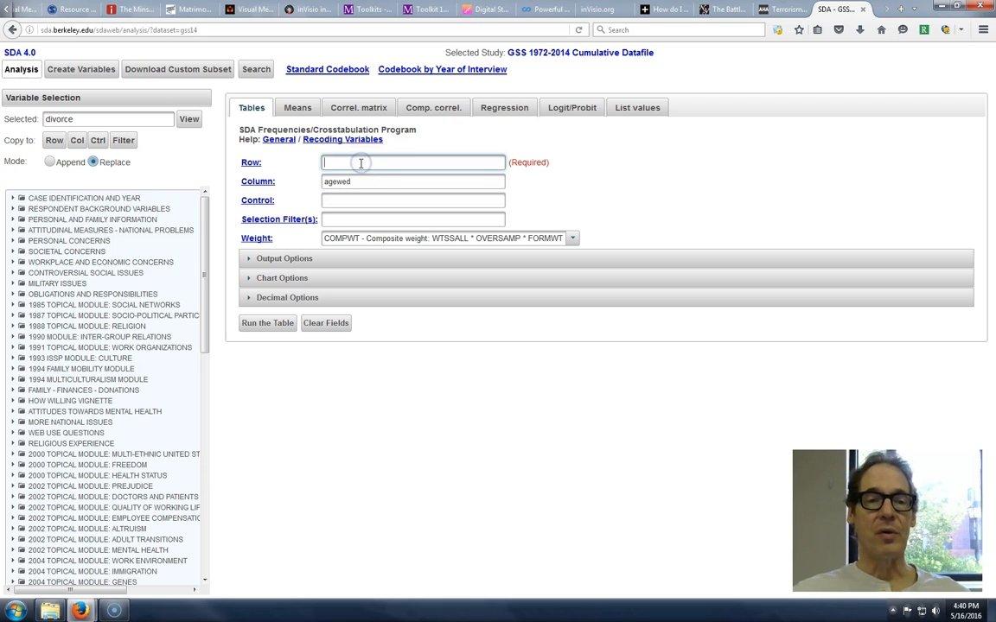
left_click(51, 140)
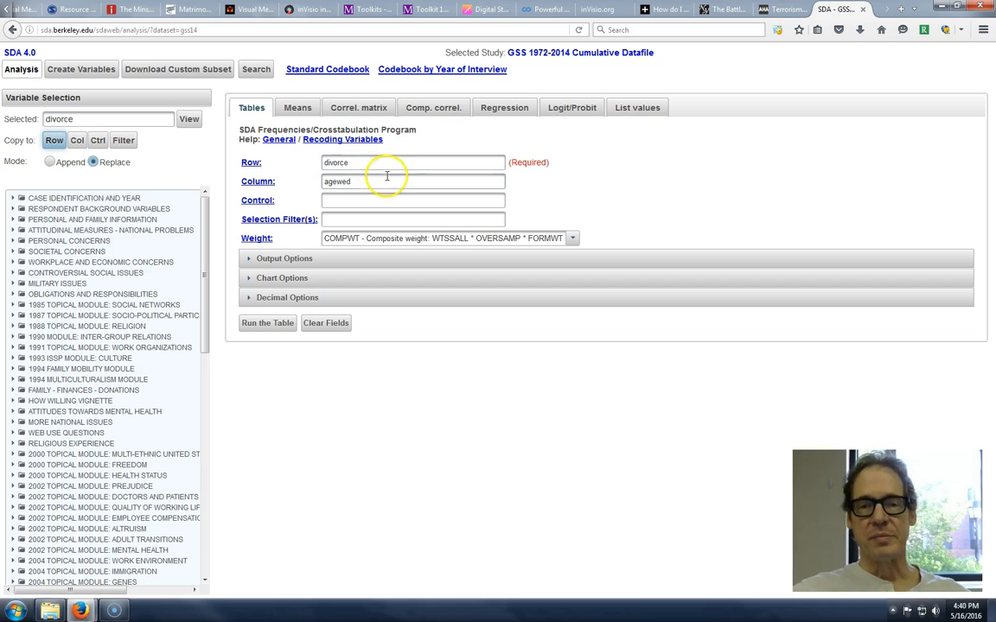
left_click(272, 325)
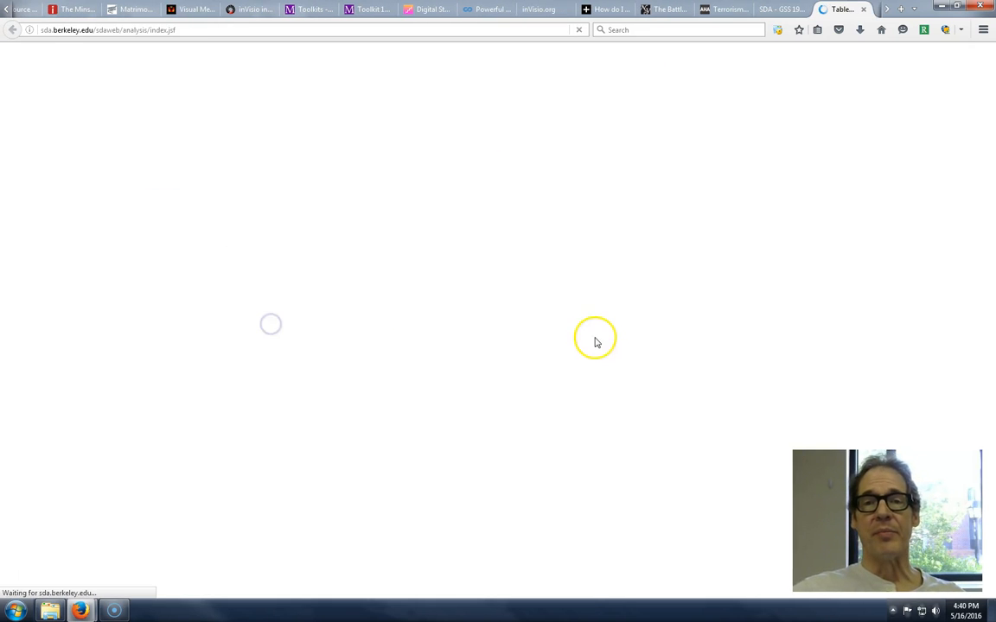
- Examine the divorce-by-agewed table and chart across all ages at first marriage, and close the results
scroll(525, 460, "down", 2)
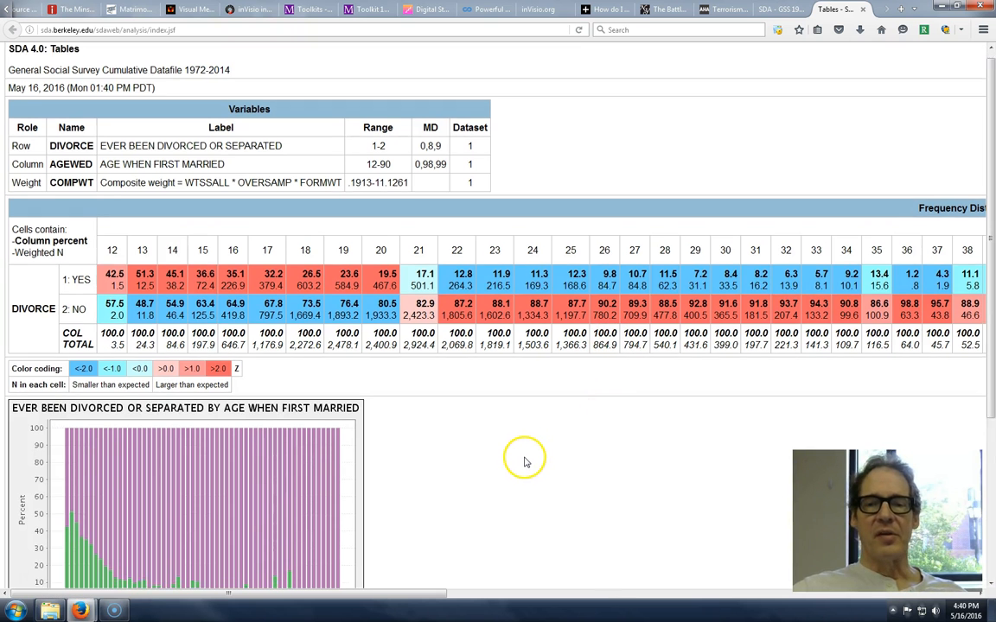
left_click_drag(467, 593, 407, 594)
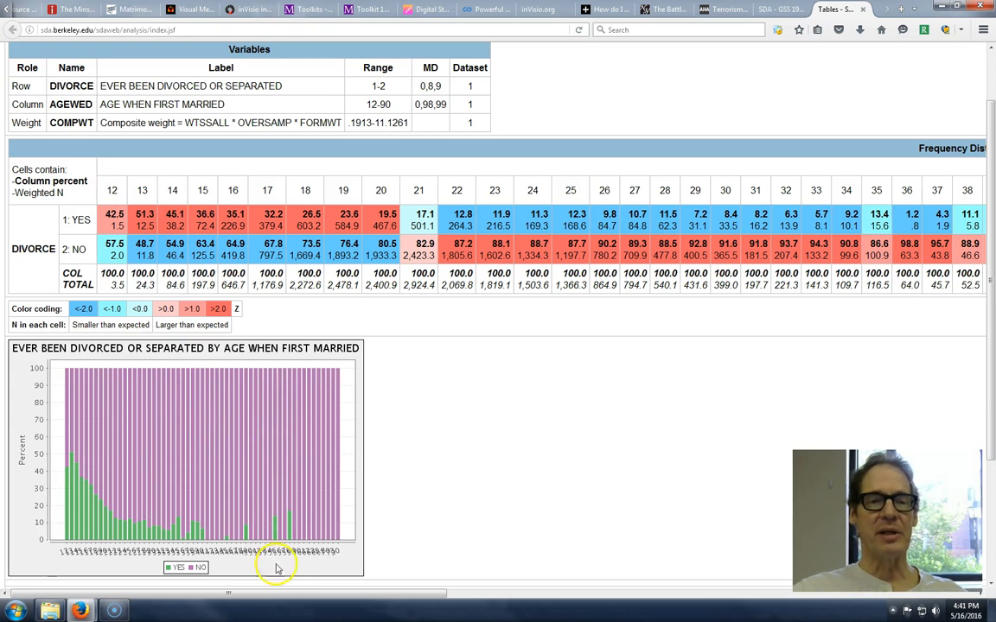
left_click_drag(370, 595, 944, 595)
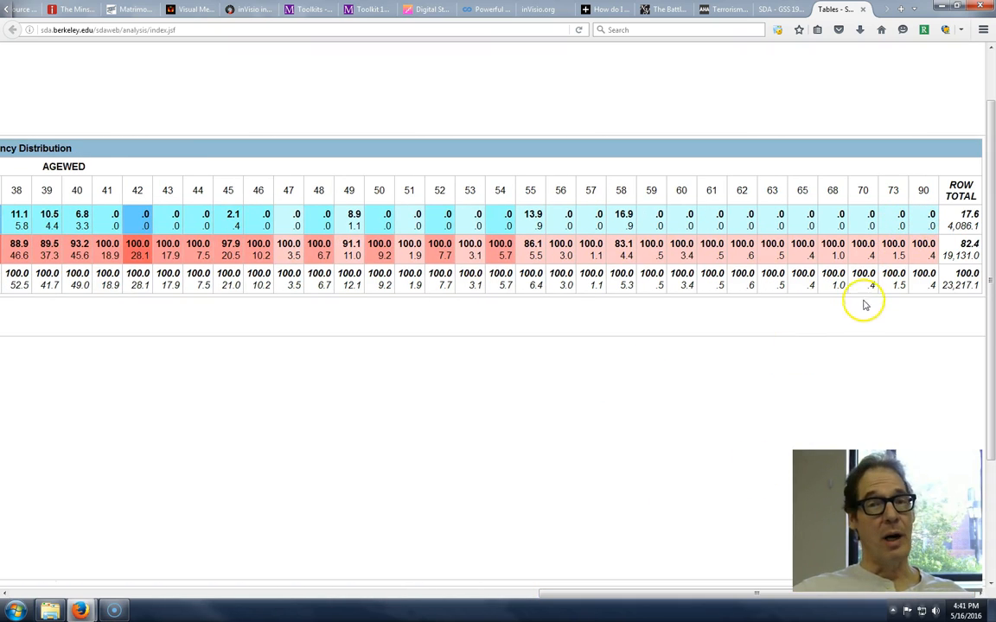
left_click_drag(568, 595, 13, 594)
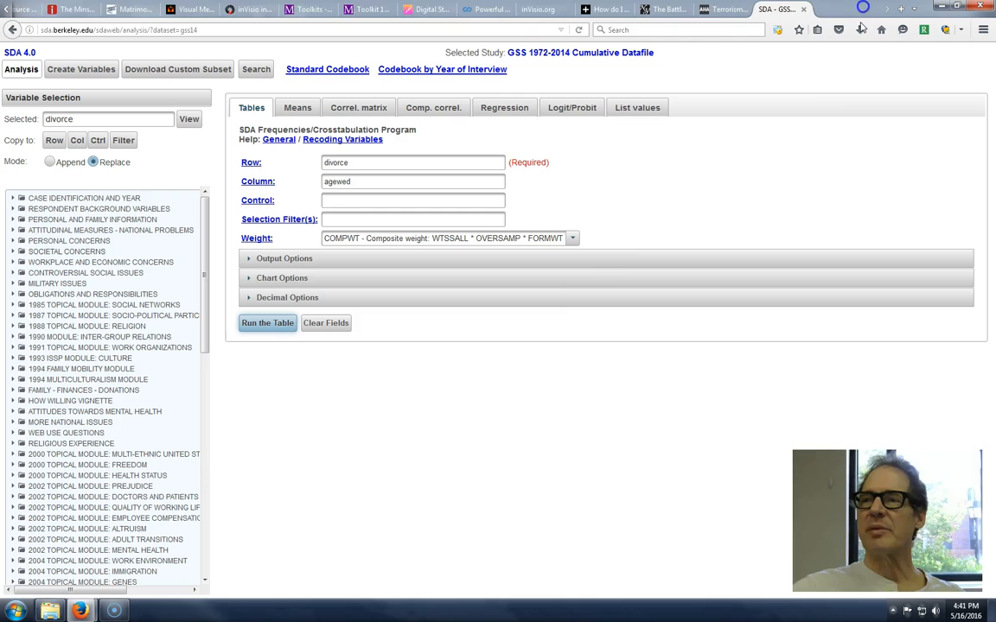
left_click(861, 8)
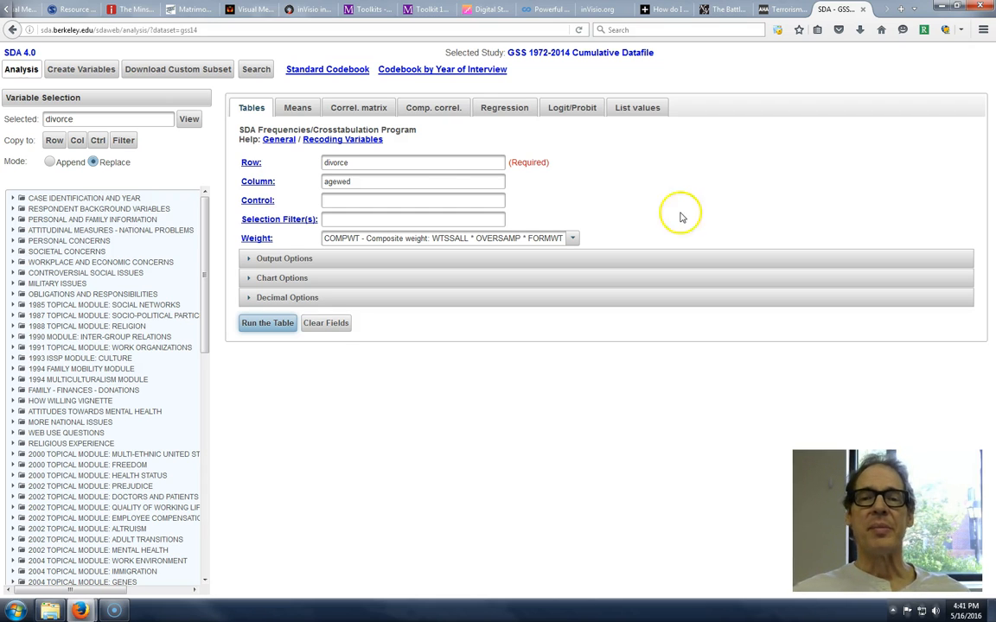
- Recode the column variable as agewed(r: 12-30 "young"), run the table, and return to the table setup
left_click(383, 182)
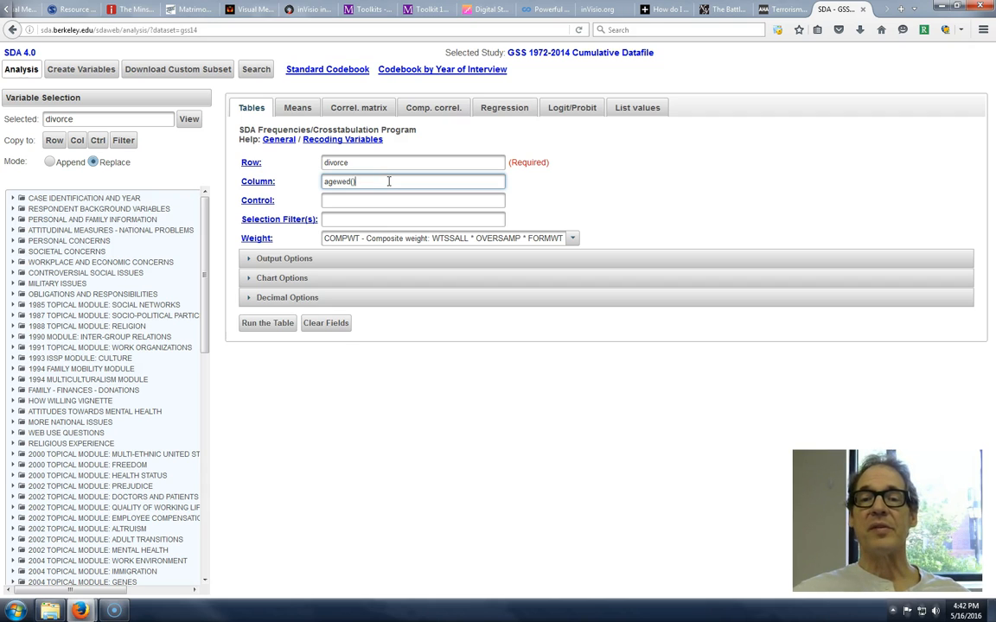
type("()")
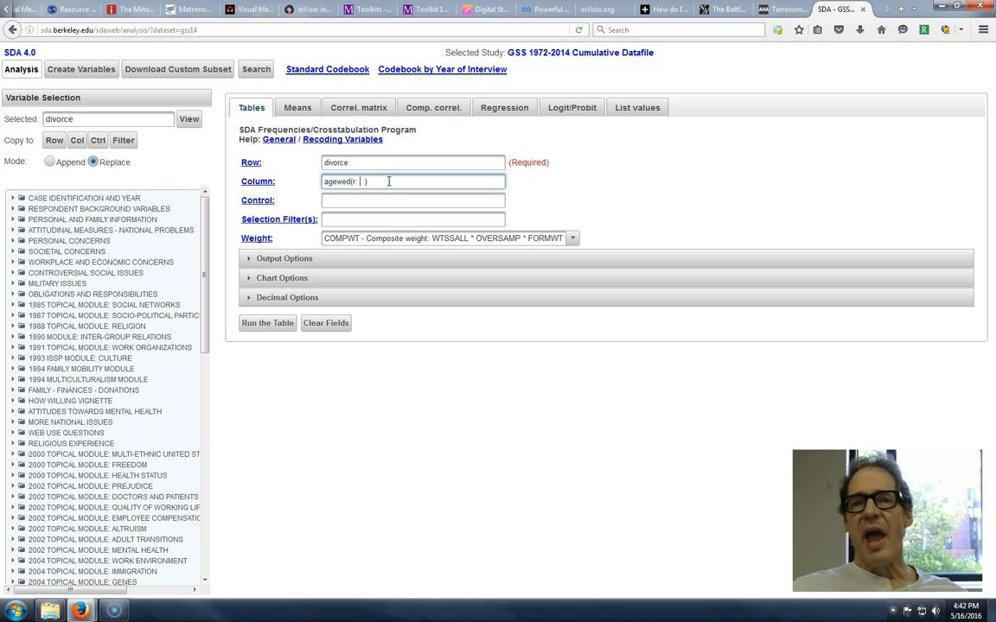
type("12-30")
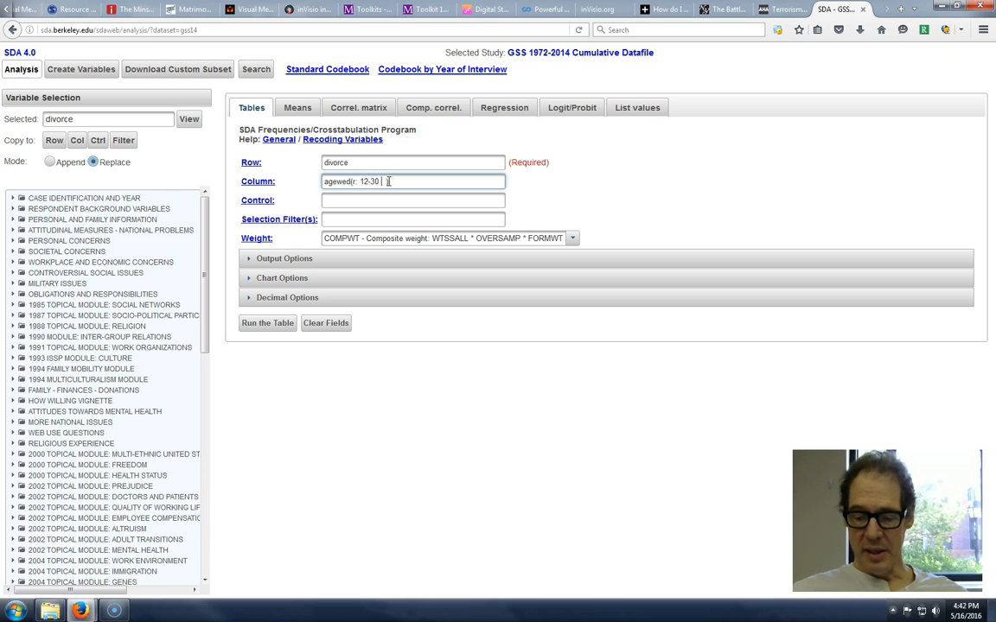
type(" \"young\"")
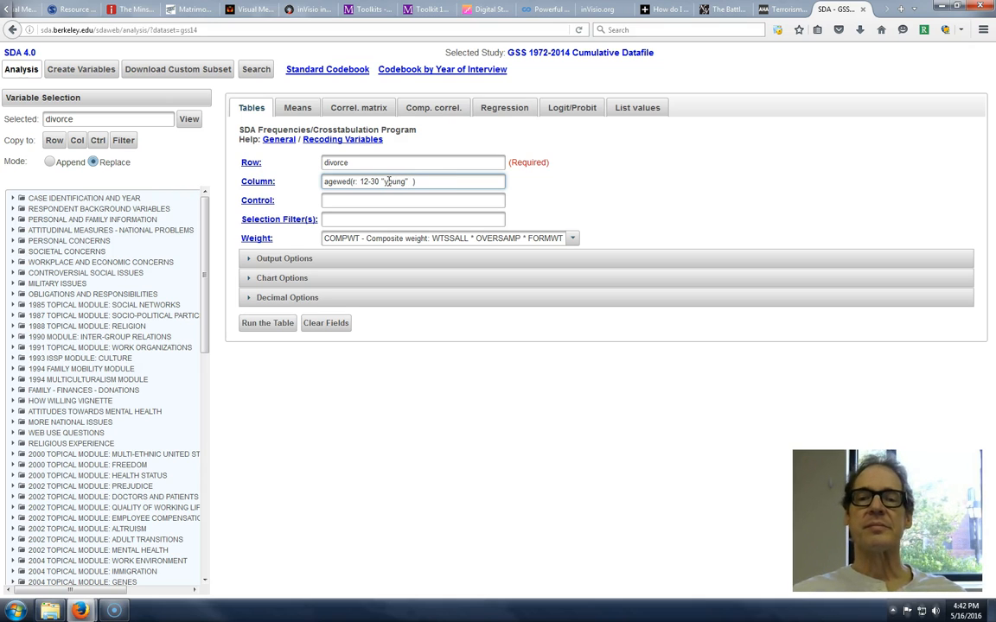
left_click(268, 323)
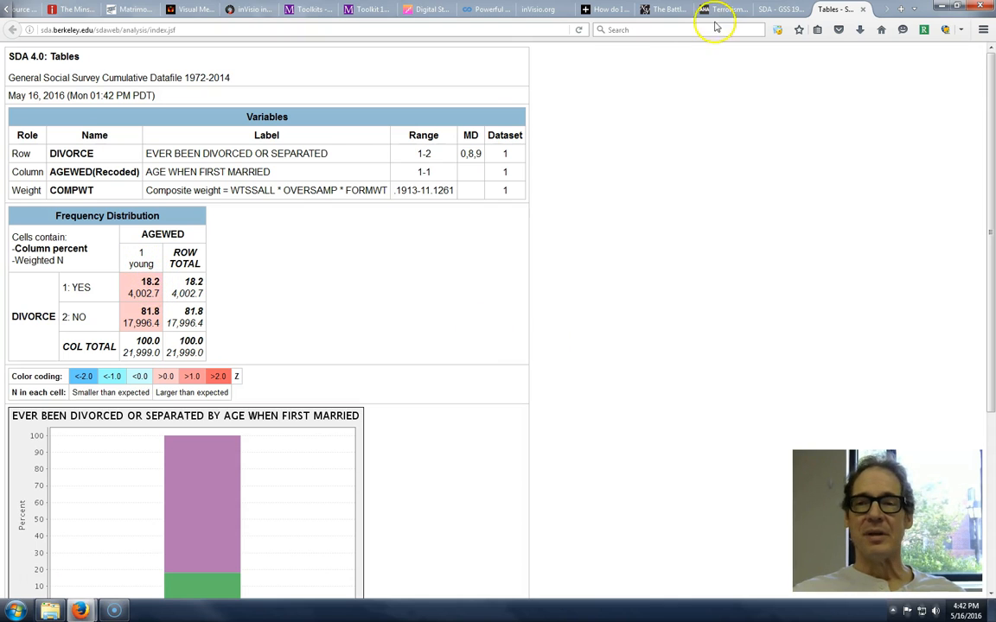
left_click(781, 10)
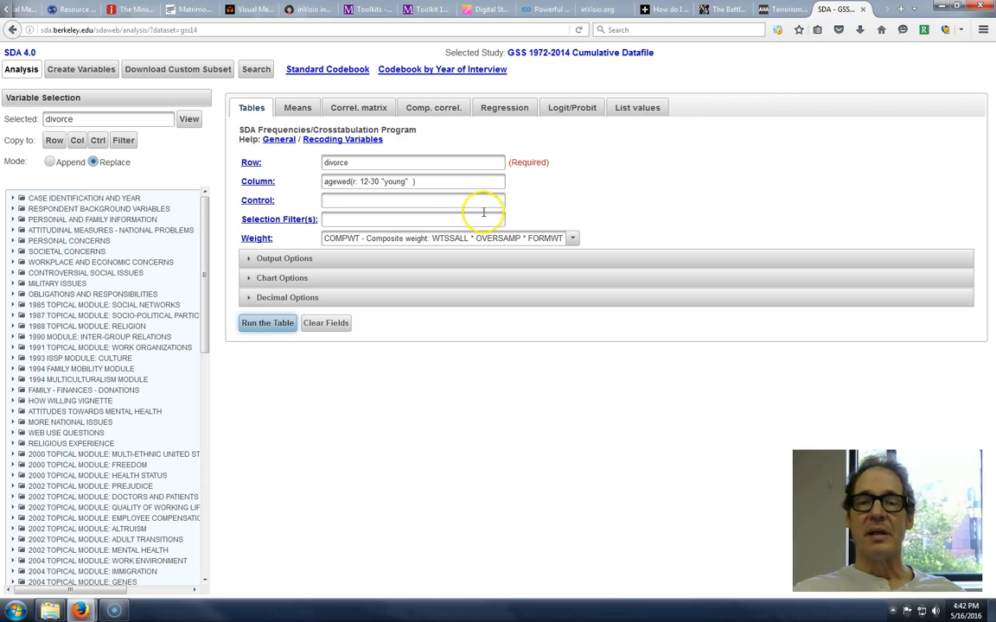
- Add a second category, 31-90 "old", to the agewed recode, run the table, and close the results
left_click(407, 182)
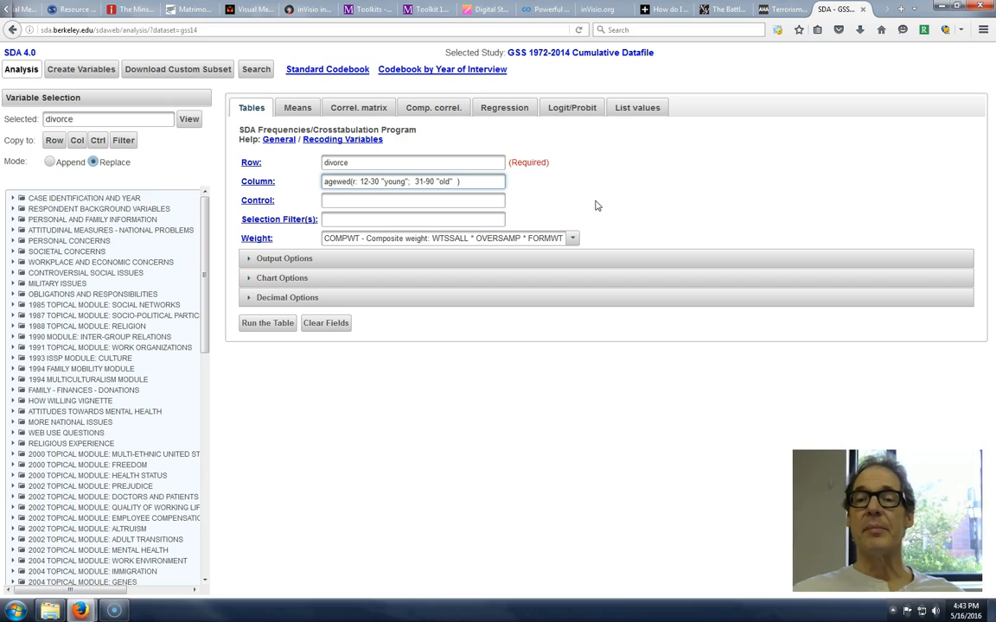
left_click(282, 324)
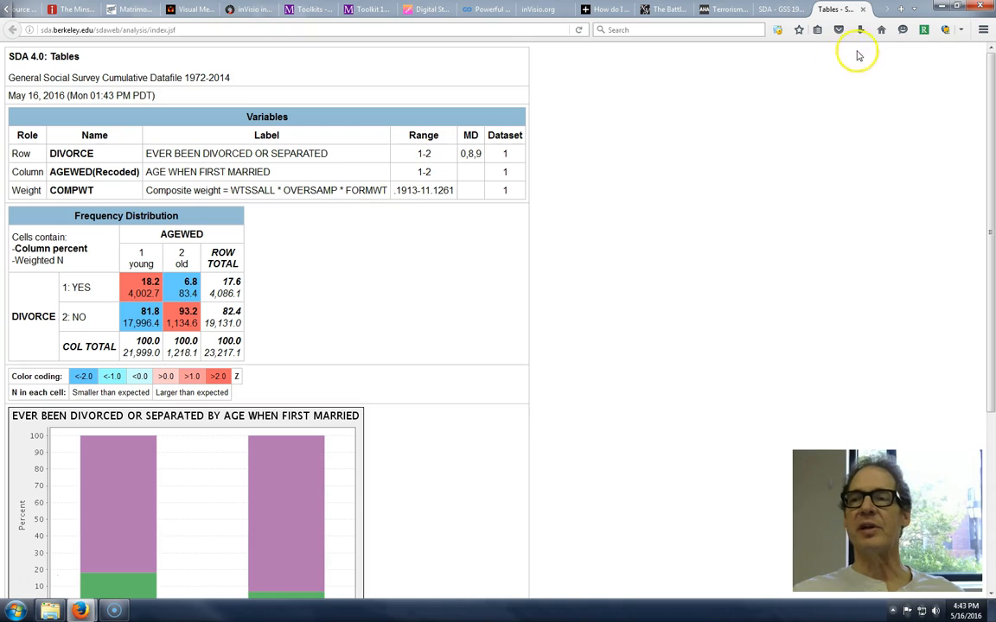
left_click(862, 9)
- Extend the agewed recode labels to "12-29, young" and "31-90, old", run the table, and close the results
left_click(383, 181)
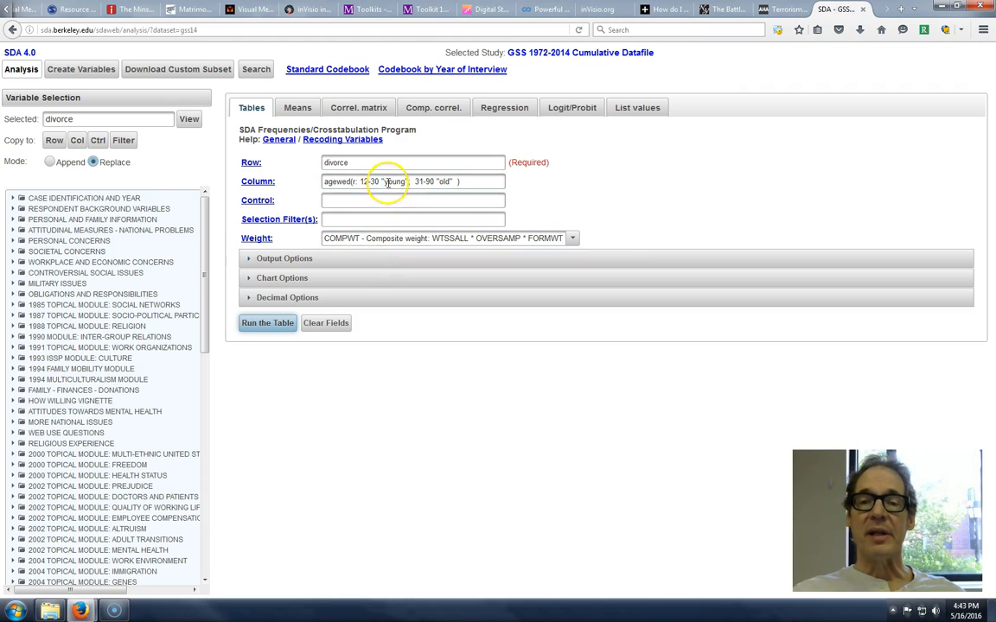
type("12-29,")
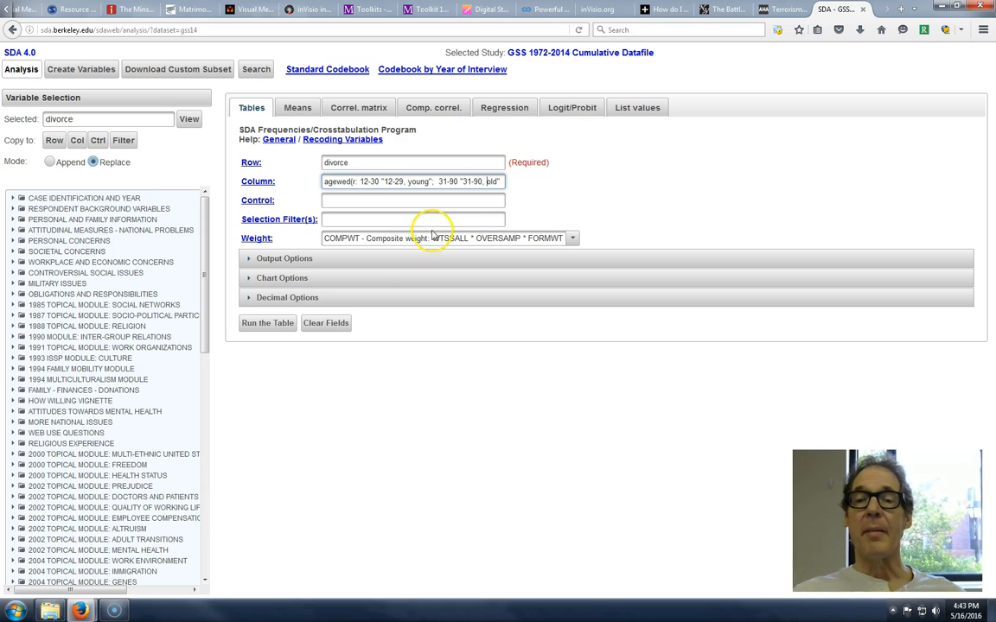
left_click(267, 325)
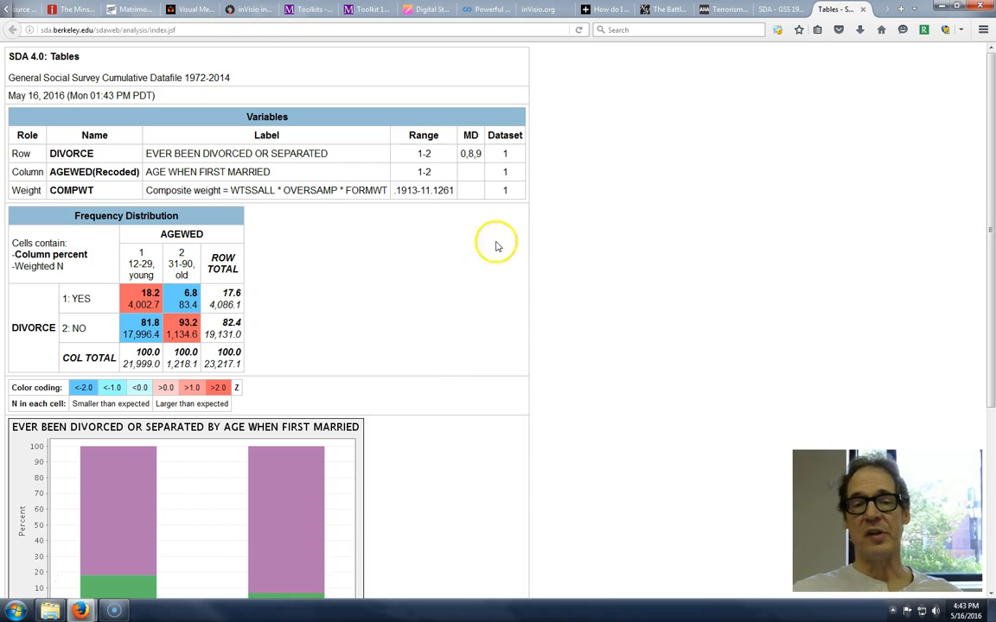
left_click(863, 9)
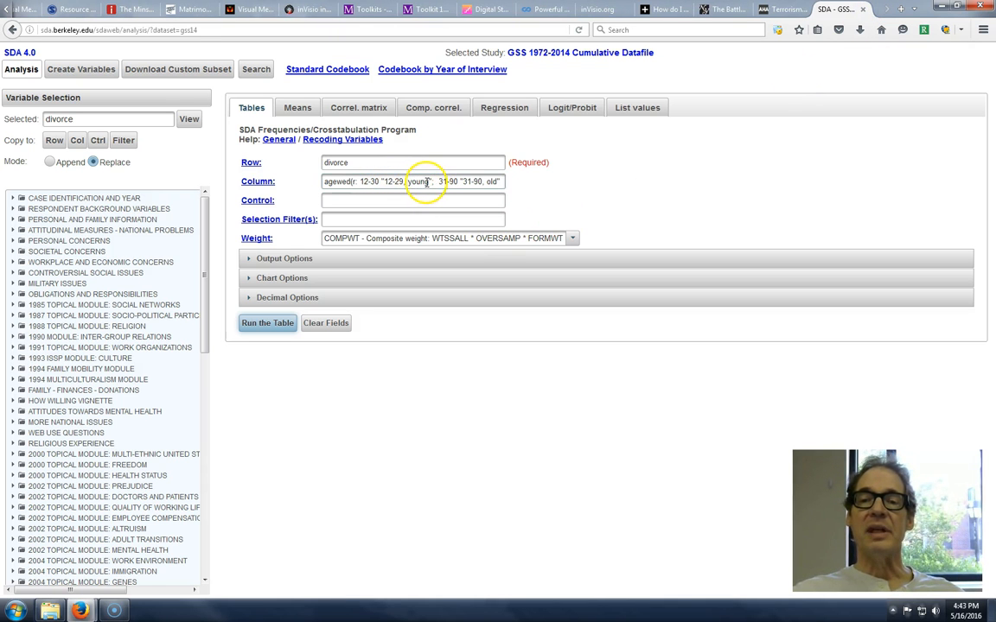
- Change the label of the young category in the agewed recode to "12-30, young" to match its range
left_click(380, 180)
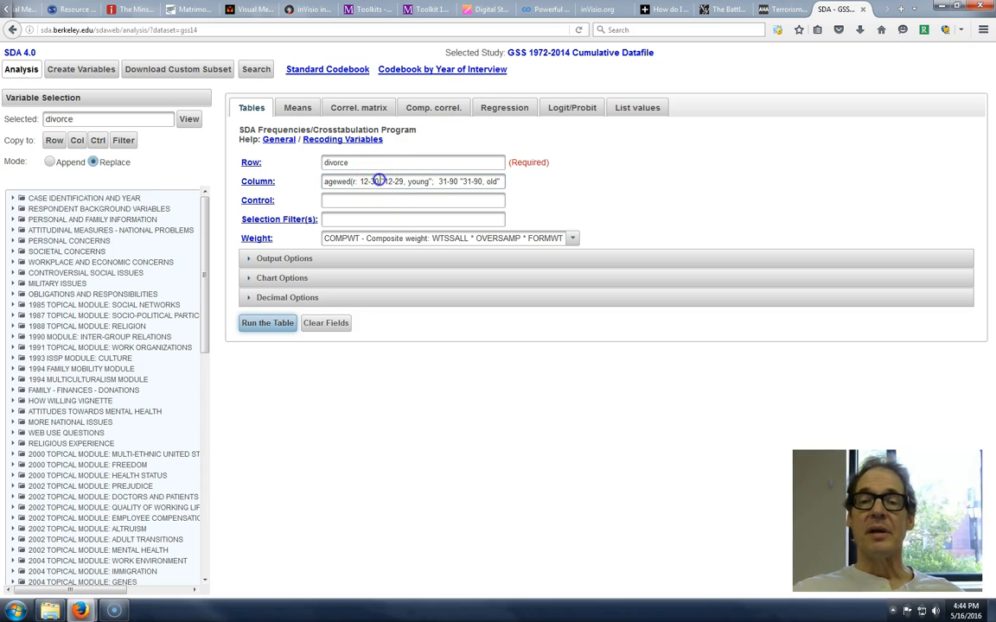
left_click_drag(380, 180, 366, 180)
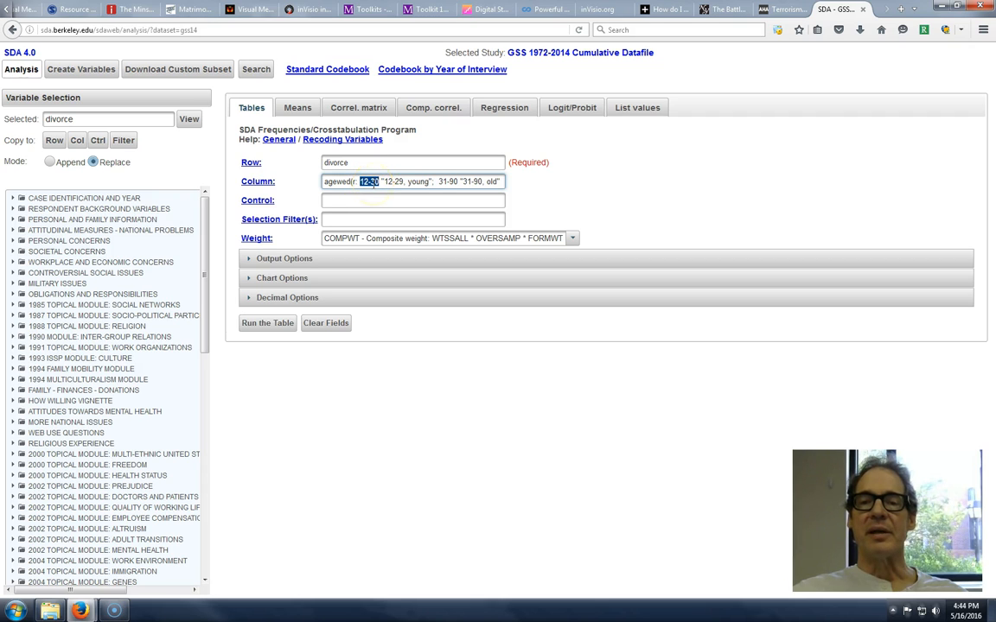
left_click(400, 182)
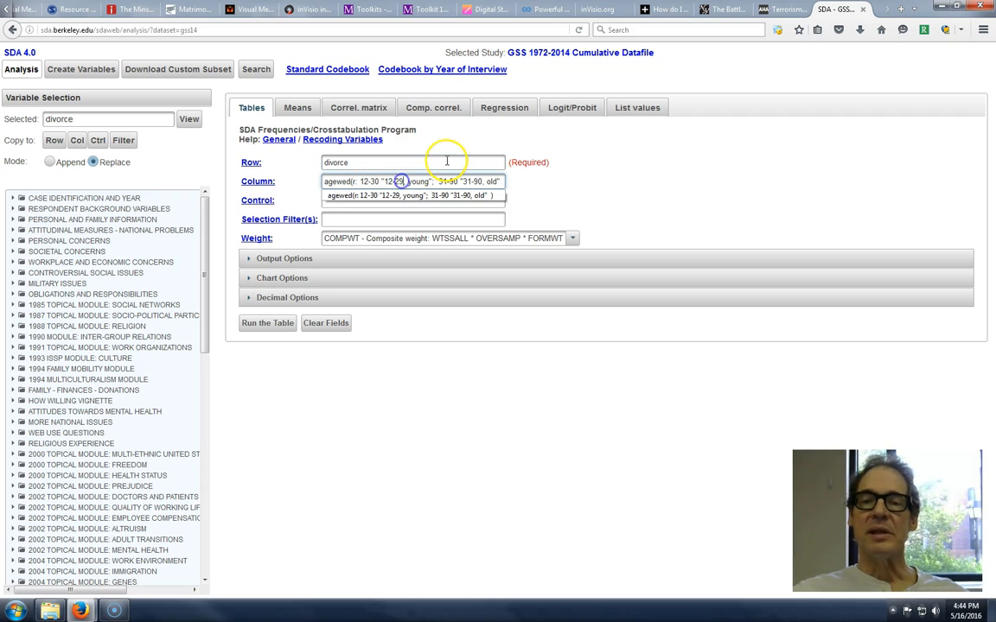
key("BackSpace")
key("BackSpace")
type("30")
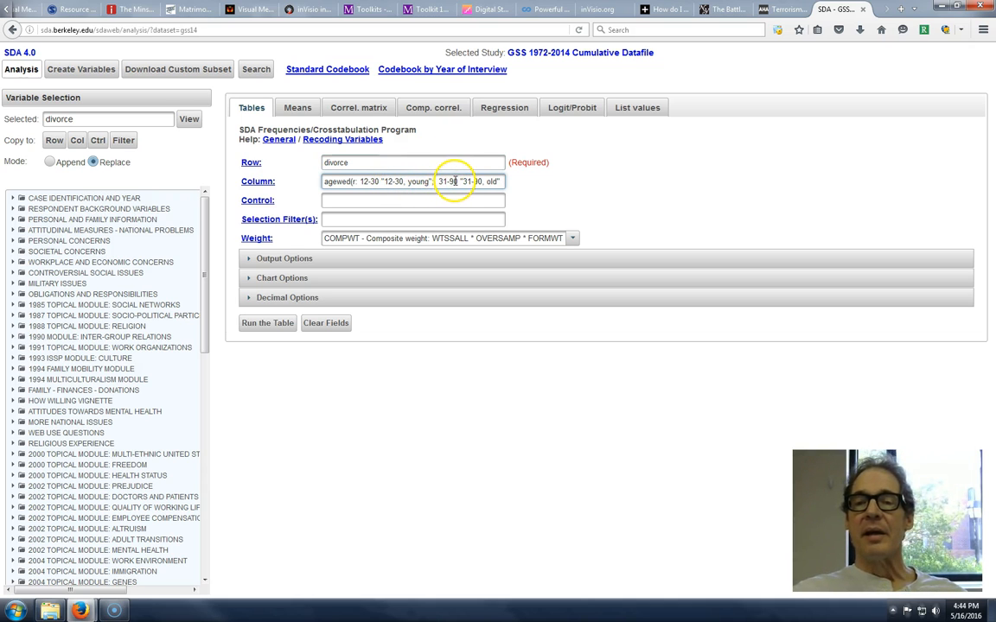
- Restrict the young category of the agewed recode to the separate values 12, 14, run the table, and close the results
left_click(378, 181)
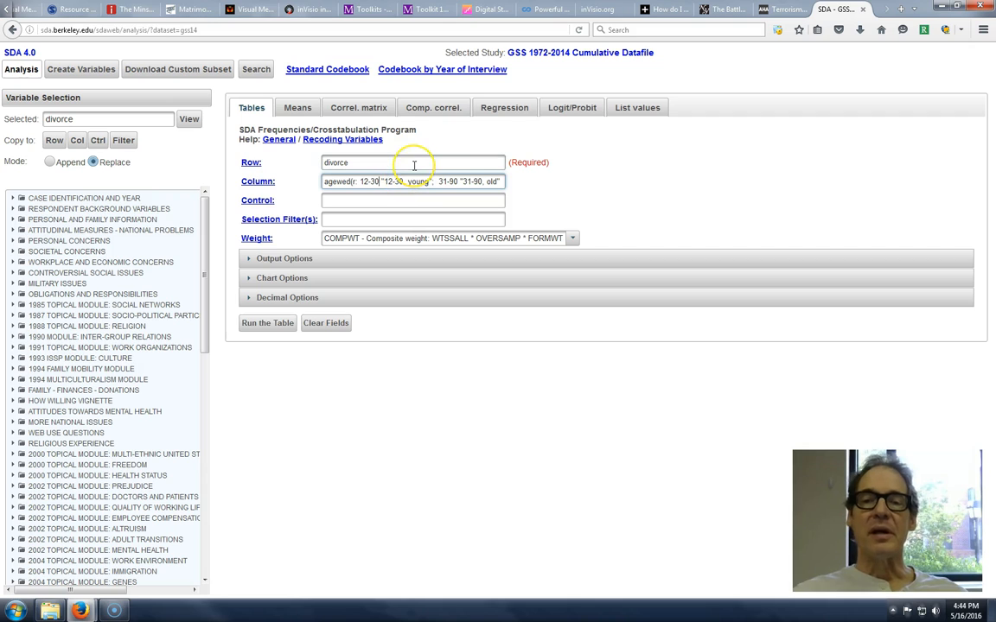
key("BackSpace")
key("BackSpace")
key("BackSpace")
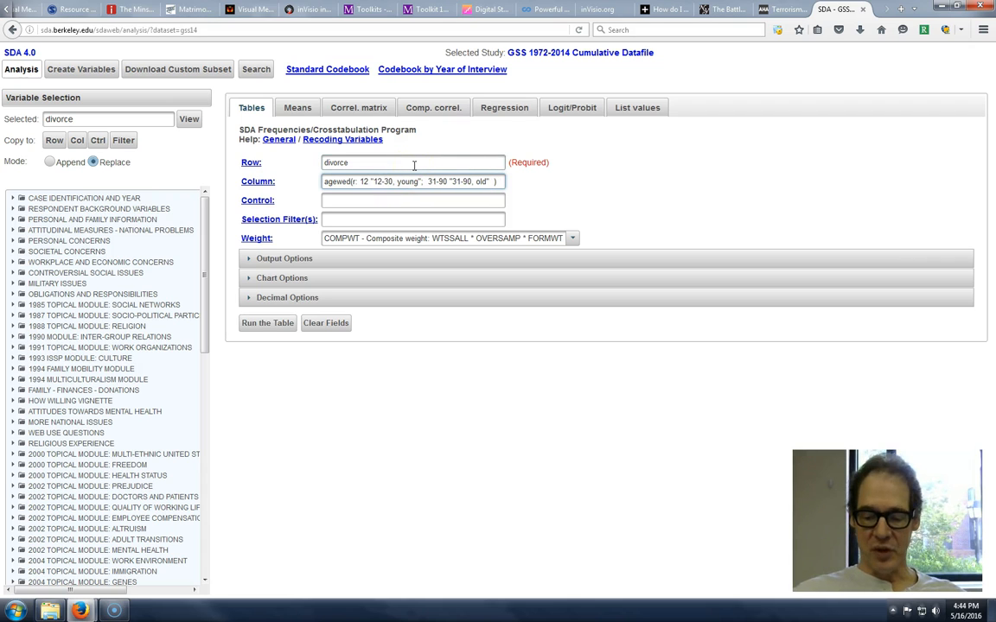
type(", 14")
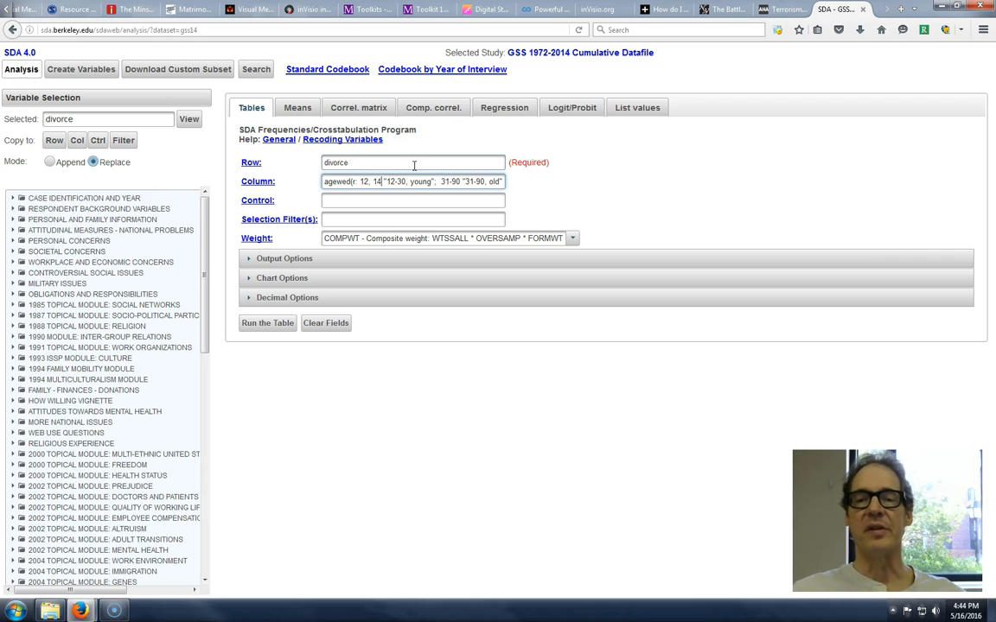
left_click(268, 324)
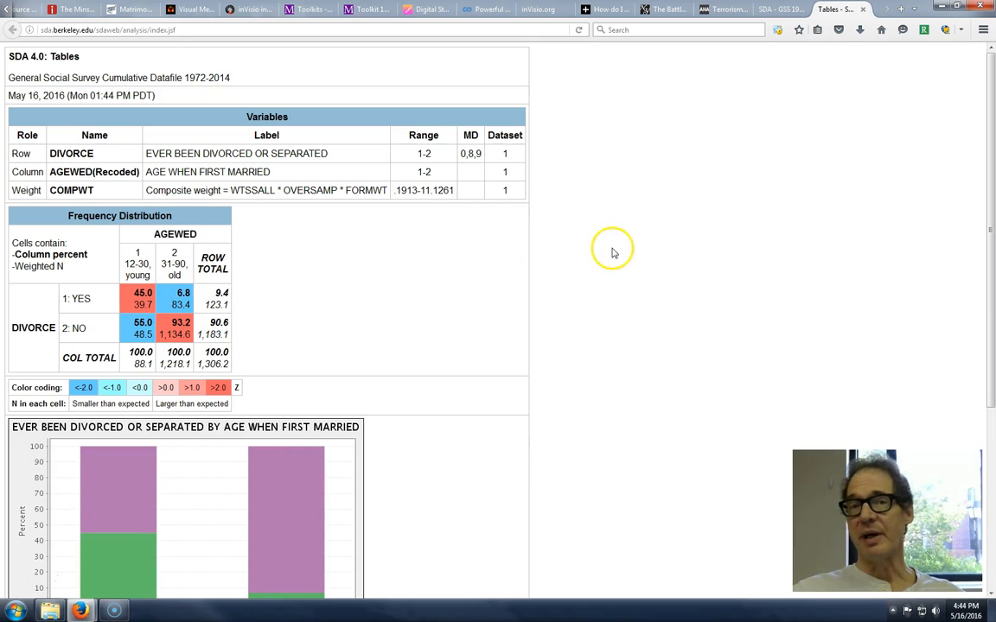
left_click(862, 10)
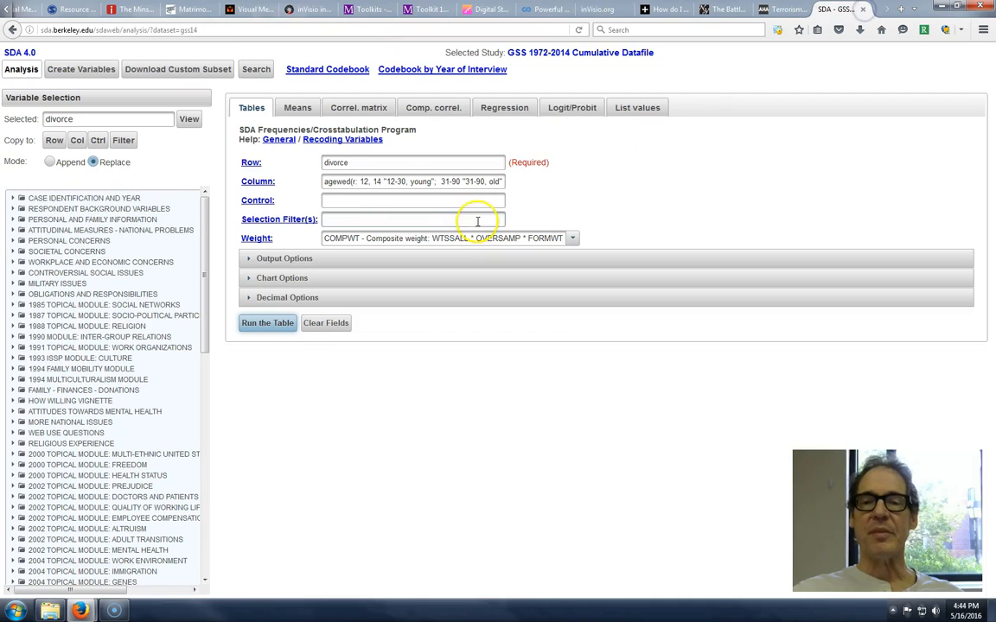
- Set the young category of the agewed recode back to the range 12-30
left_click_drag(381, 182, 364, 181)
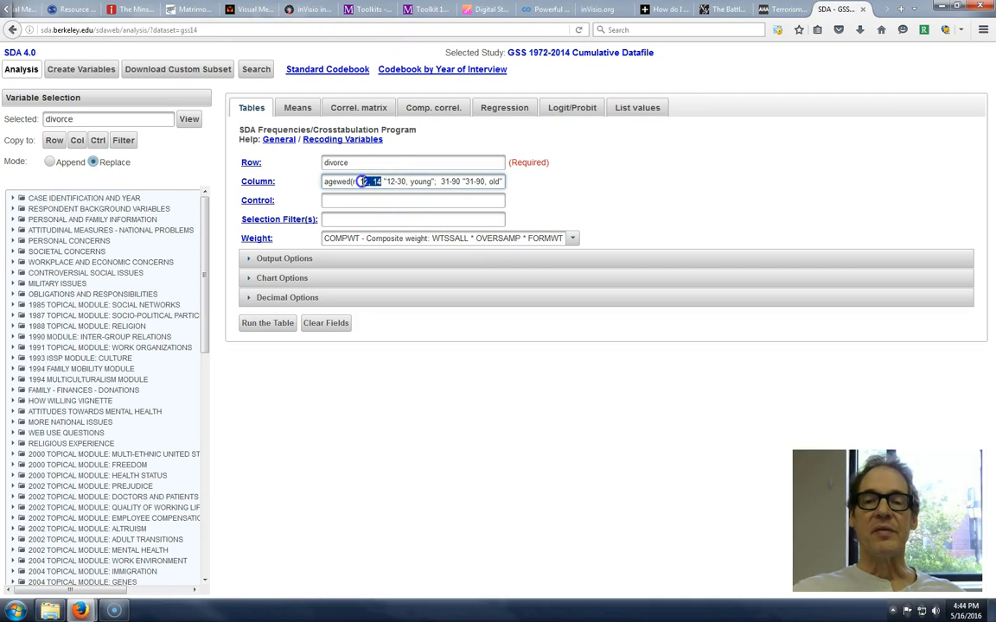
key("BackSpace")
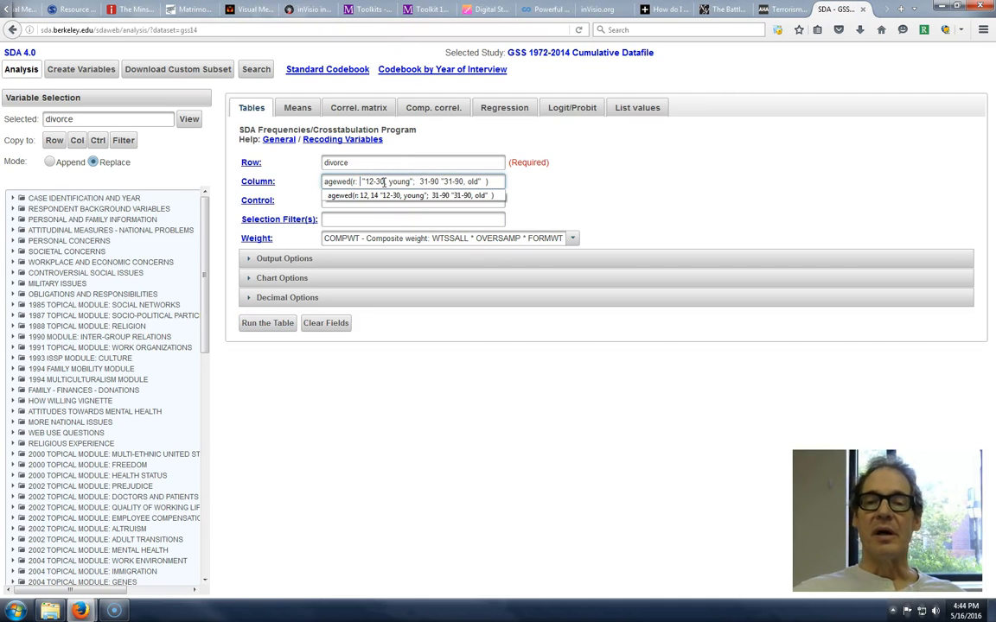
type("12")
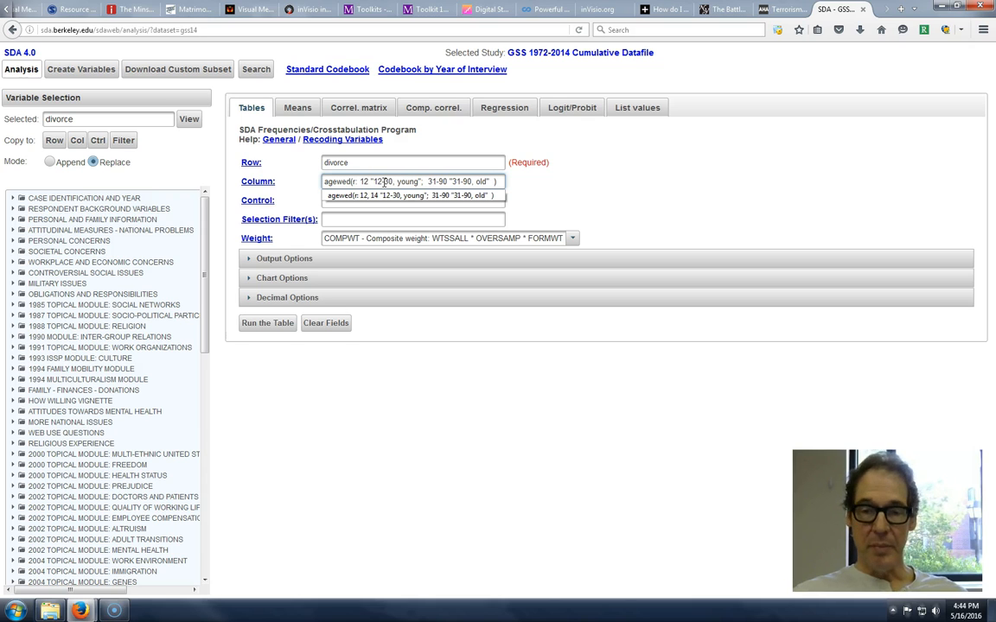
type("-30")
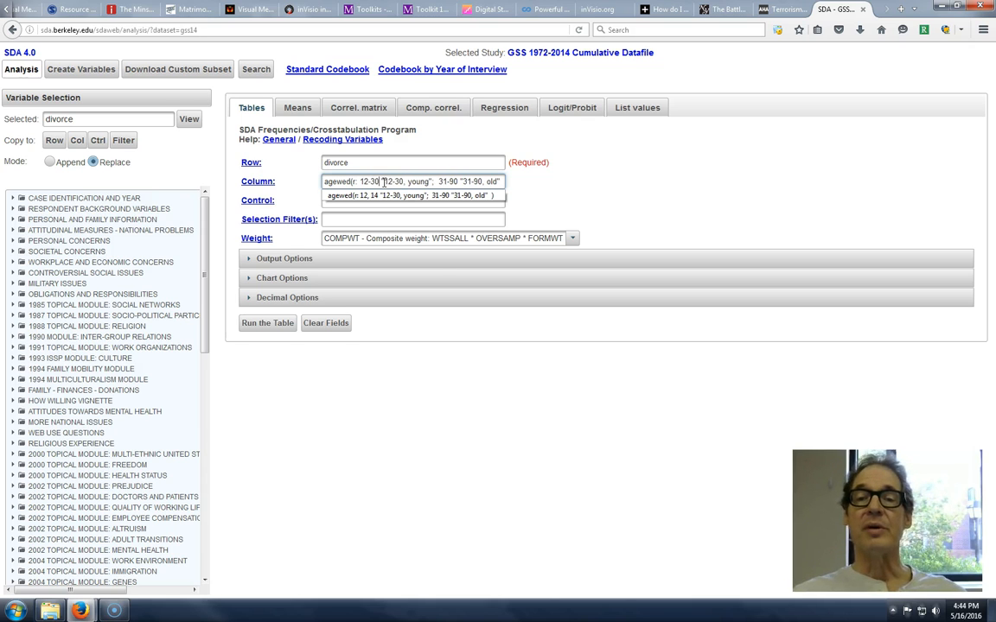
left_click(413, 320)
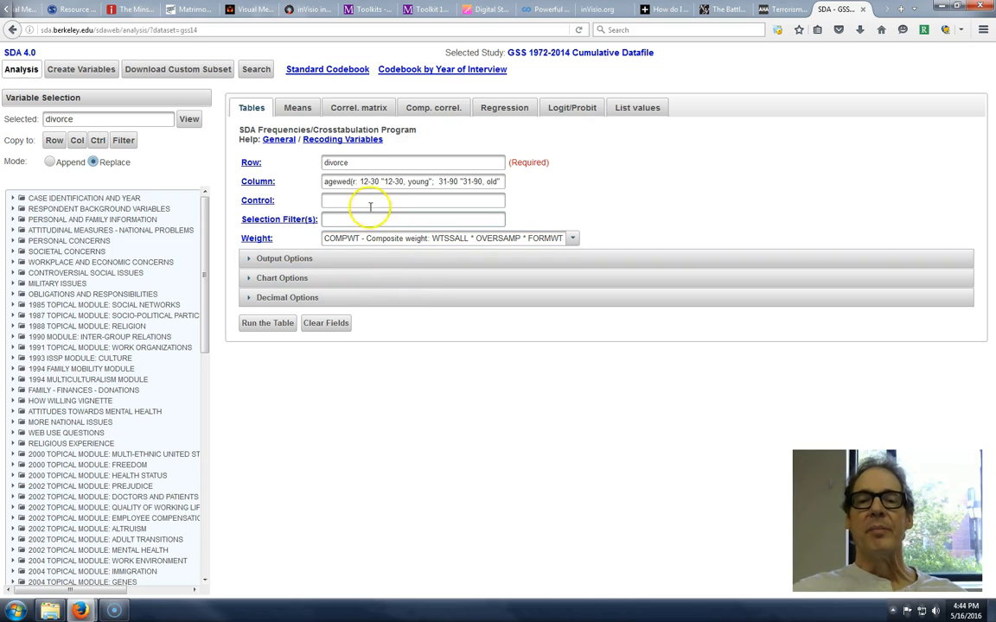
double_click(363, 181)
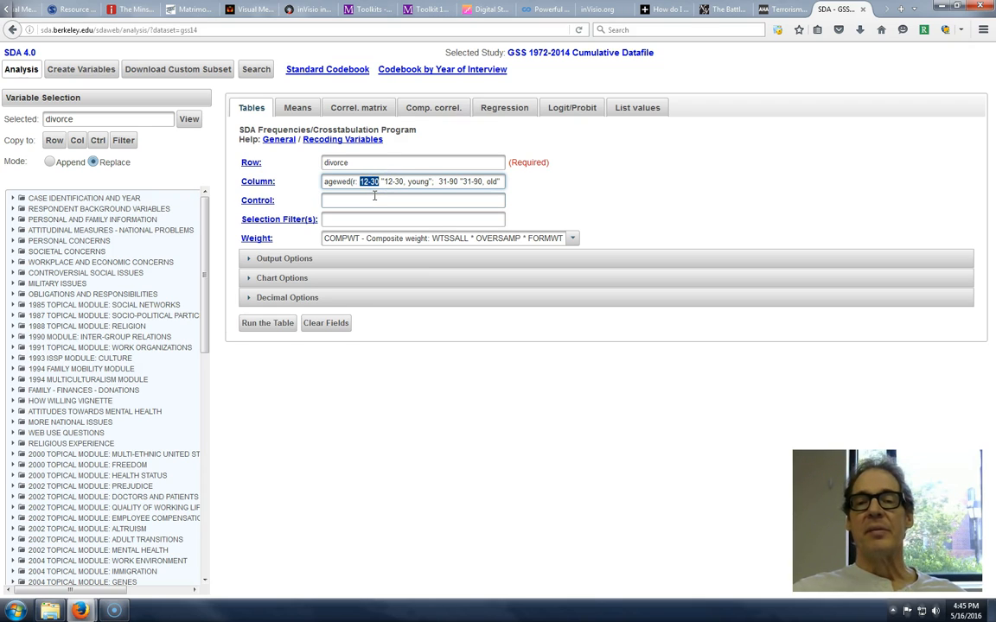
left_click_drag(382, 181, 388, 181)
left_click(398, 182)
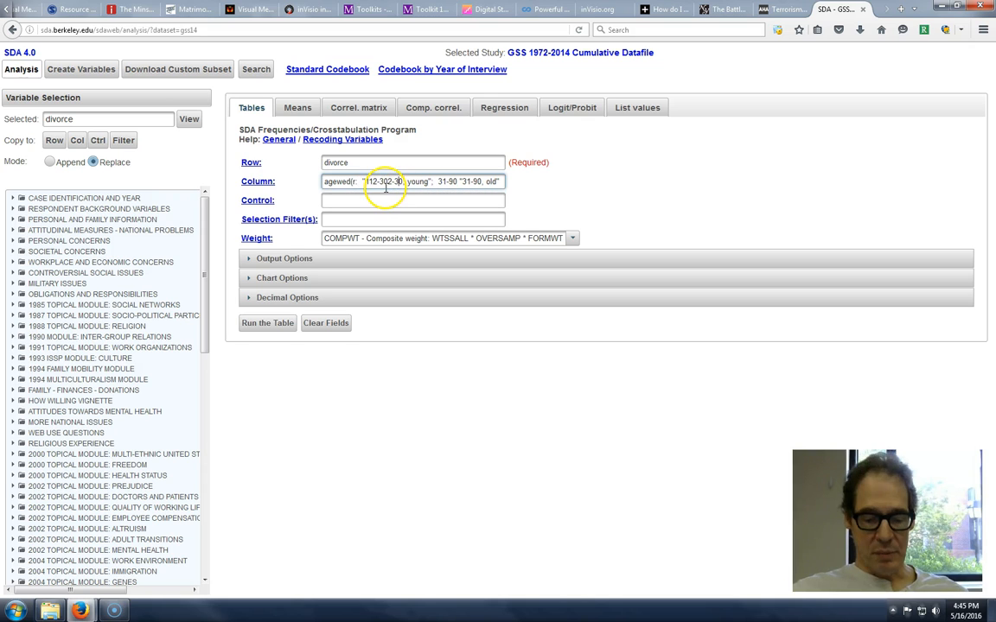
key("ctrl+z")
left_click(406, 181)
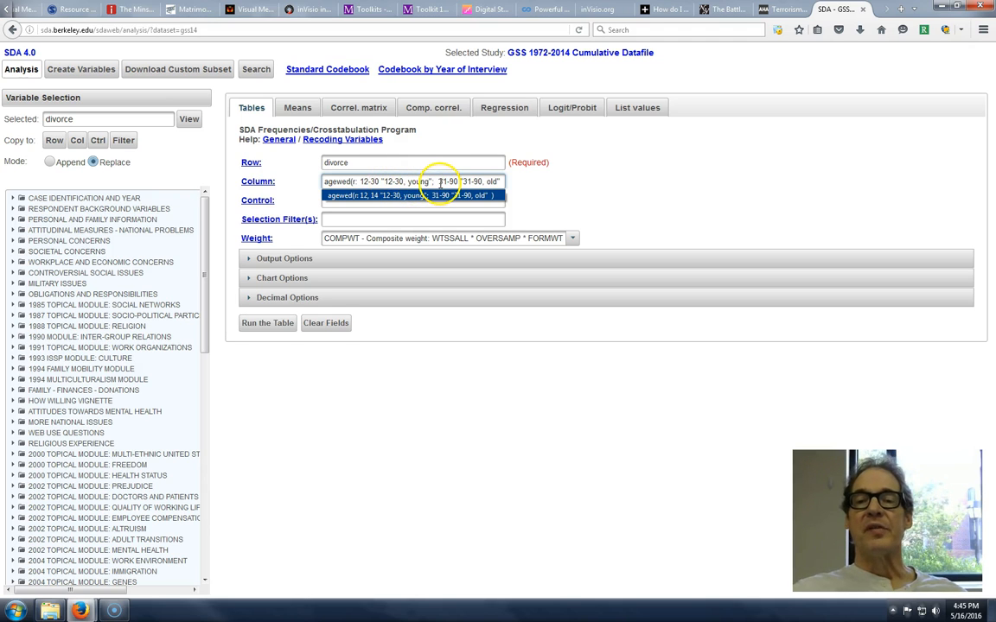
left_click(435, 181)
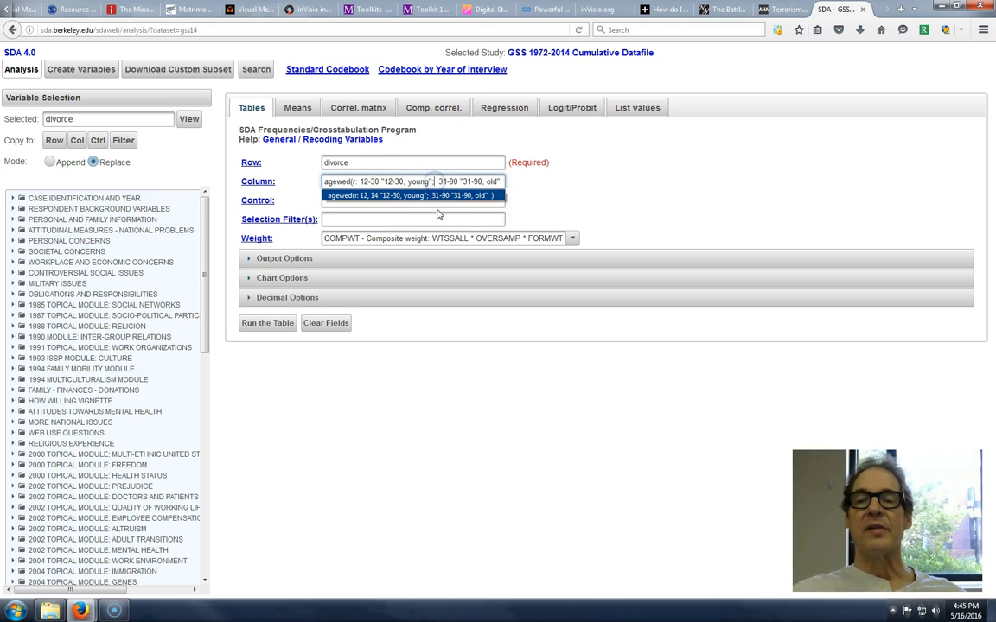
- Run the divorce table with the recoded agewed, compare the divorced percentages of the two age groups, and close the results
left_click(265, 323)
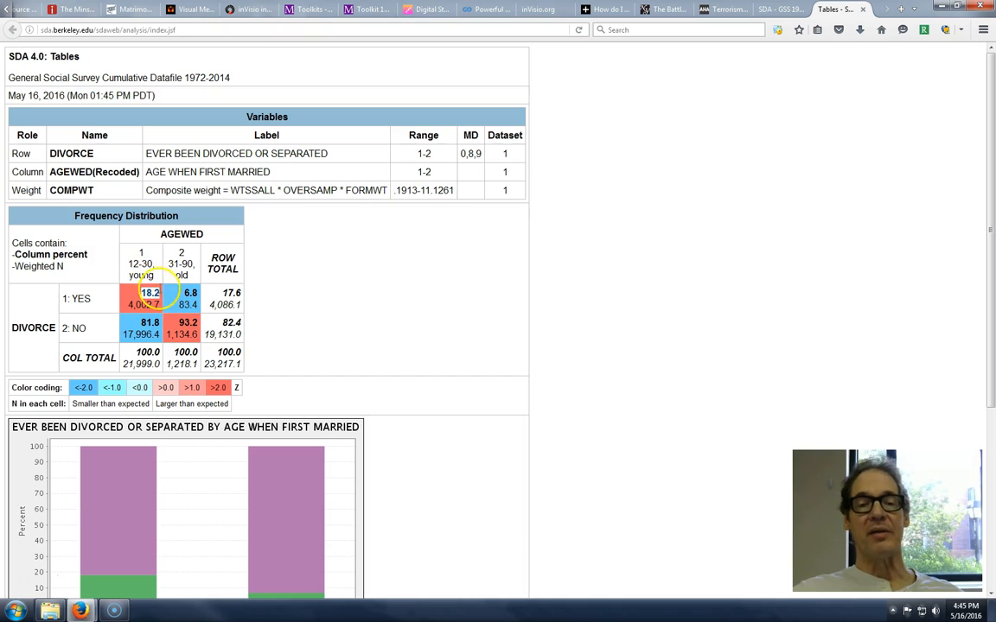
double_click(190, 293)
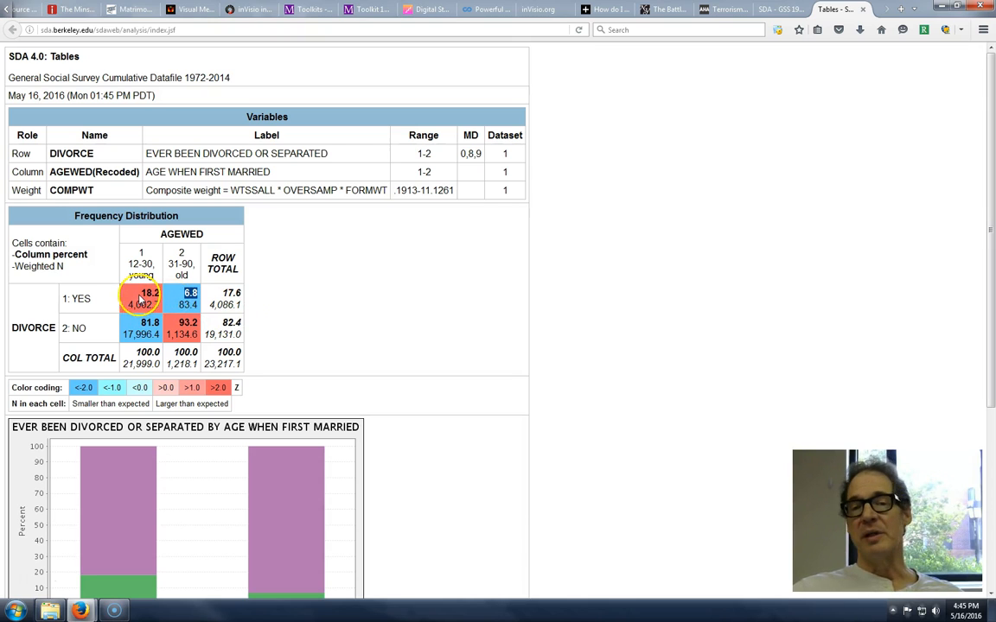
left_click(286, 316)
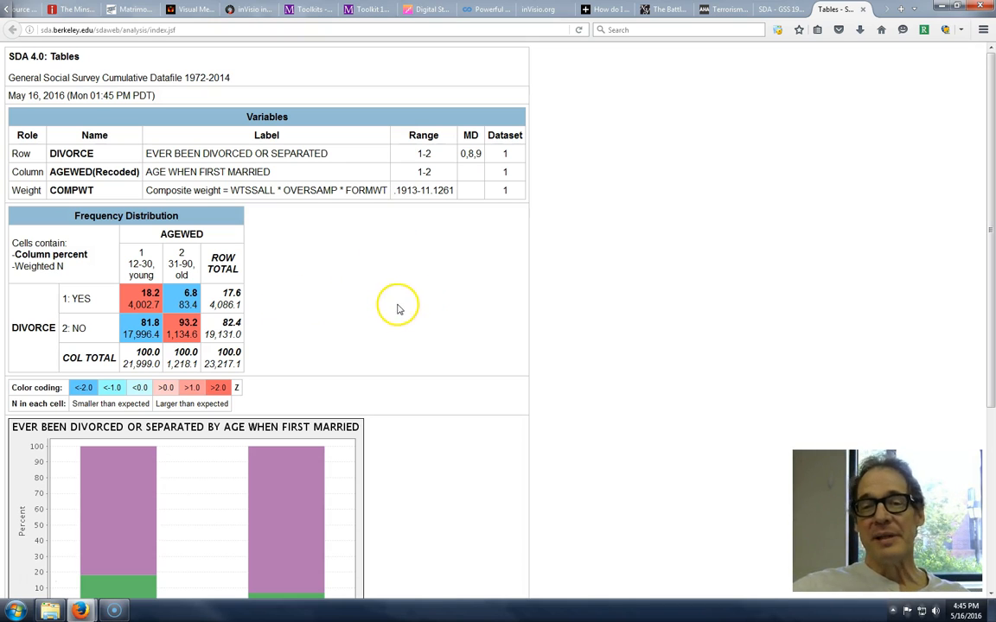
left_click(864, 9)
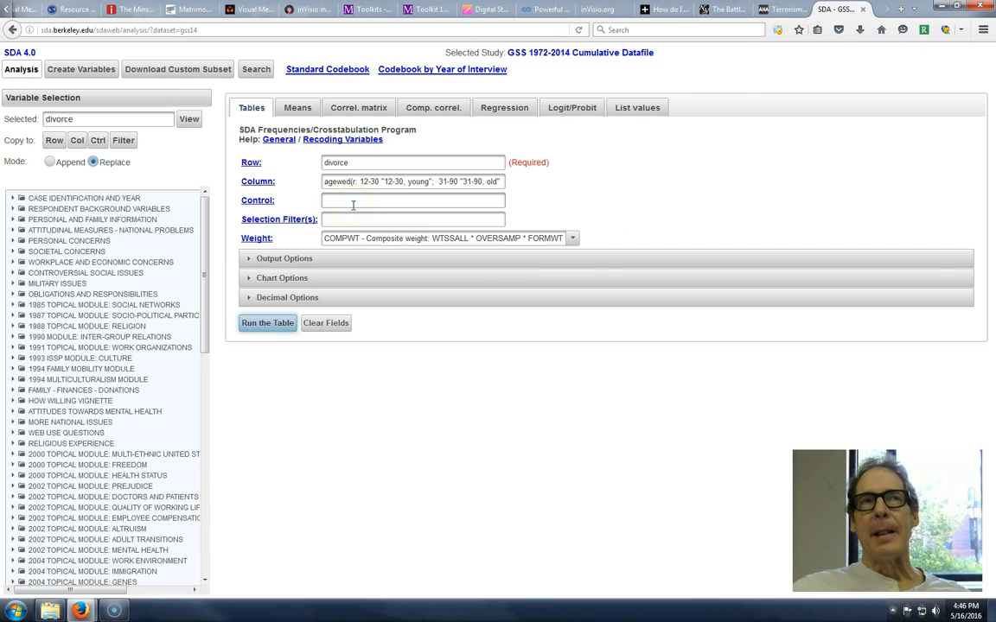
- Remove divorce as the row variable and the agewed recode as the column variable
left_click_drag(349, 163, 281, 163)
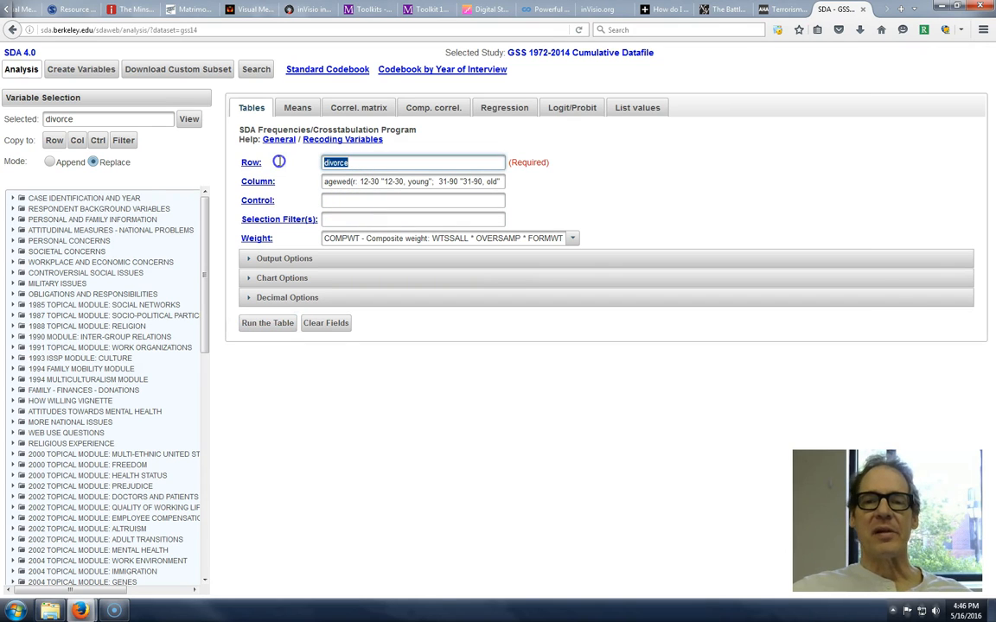
key("BackSpace")
triple_click(355, 181)
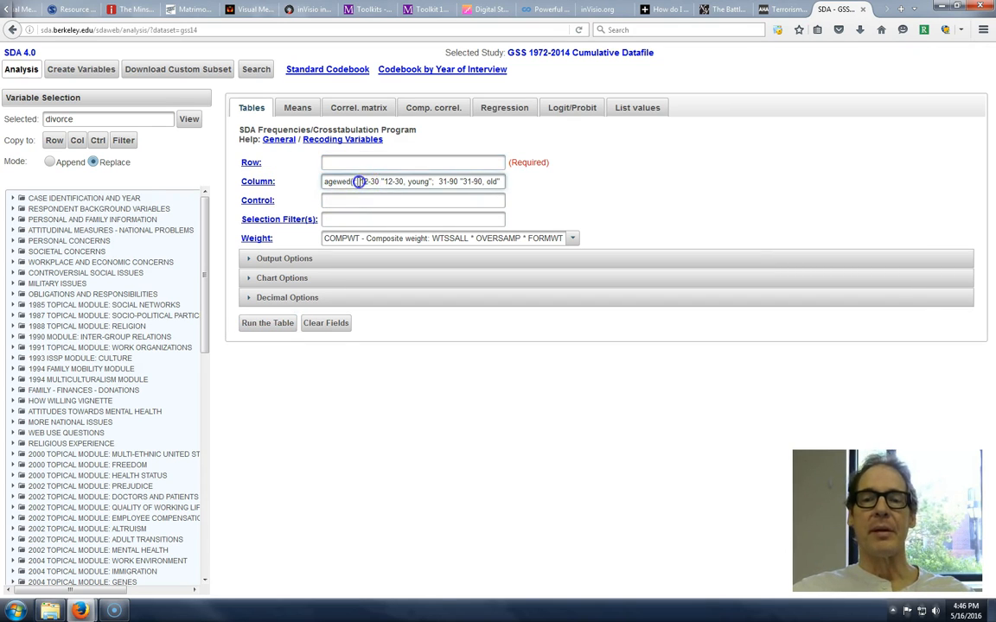
key("BackSpace")
left_click(575, 187)
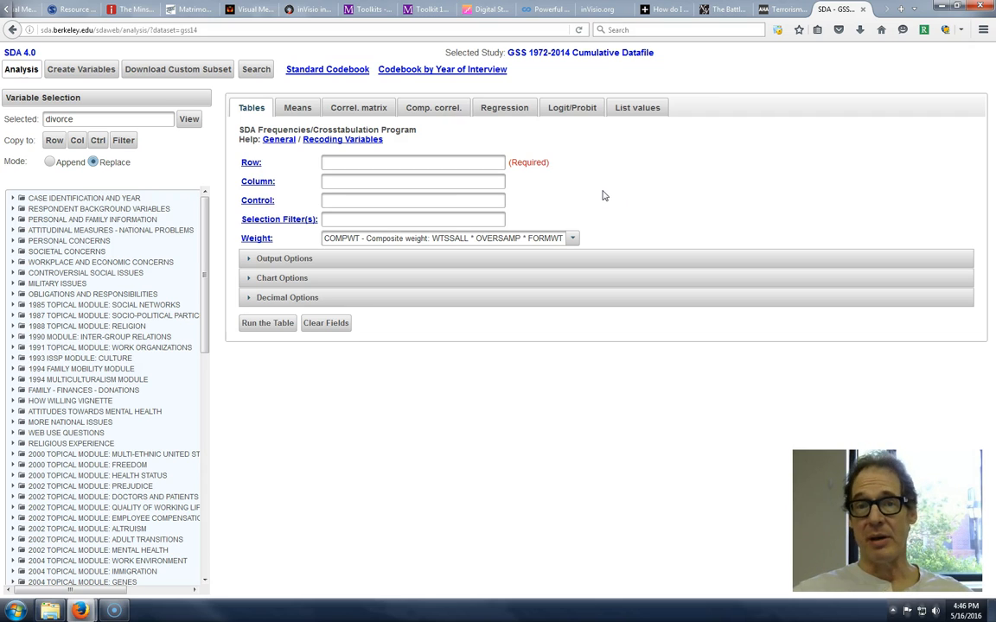
- Set sex as the column variable and partyid as the row variable, and run the table
left_click(373, 182)
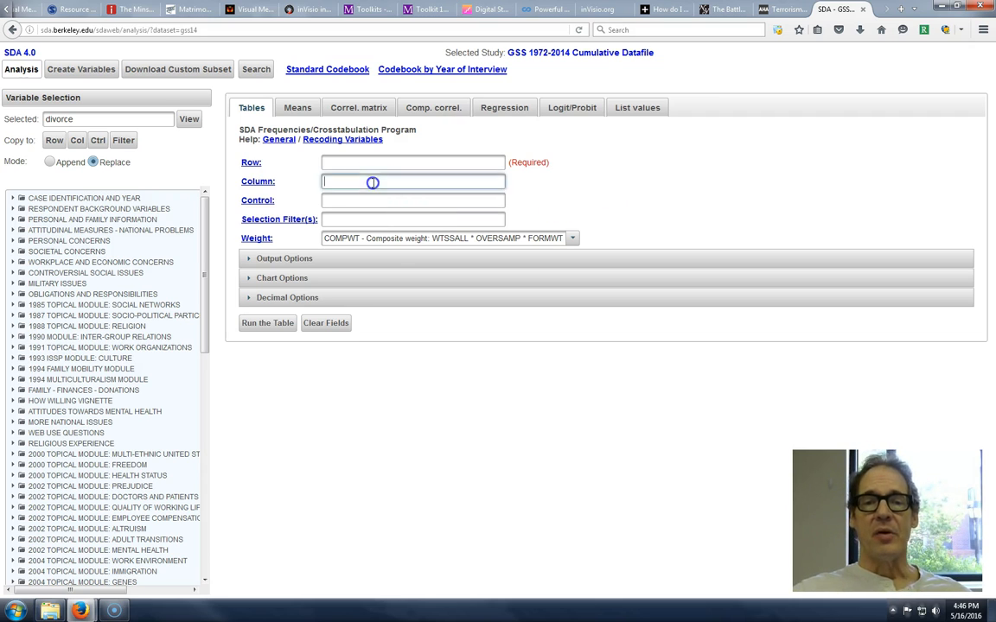
left_click(628, 195)
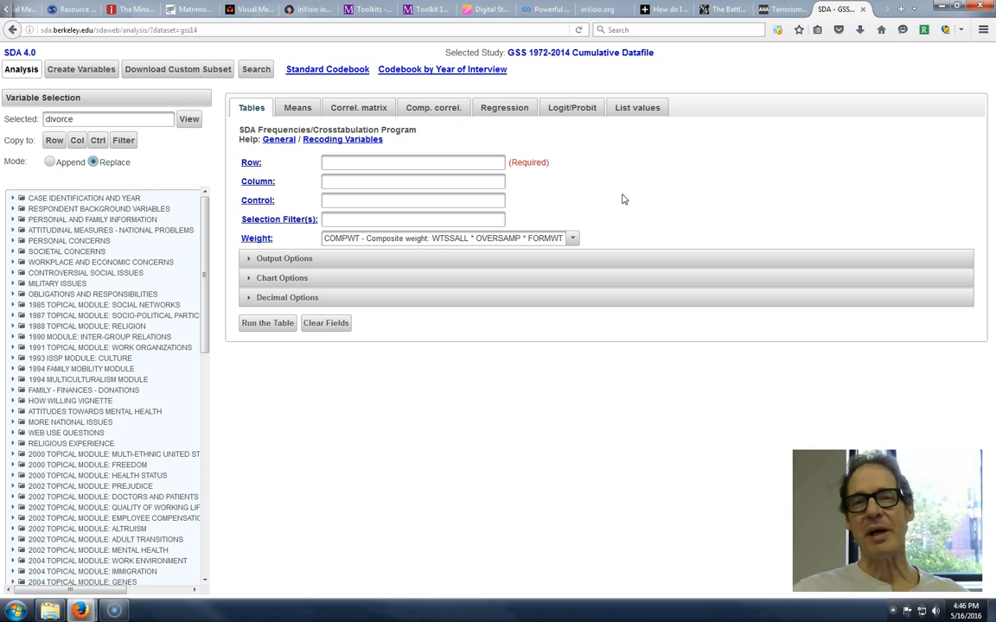
left_click(355, 182)
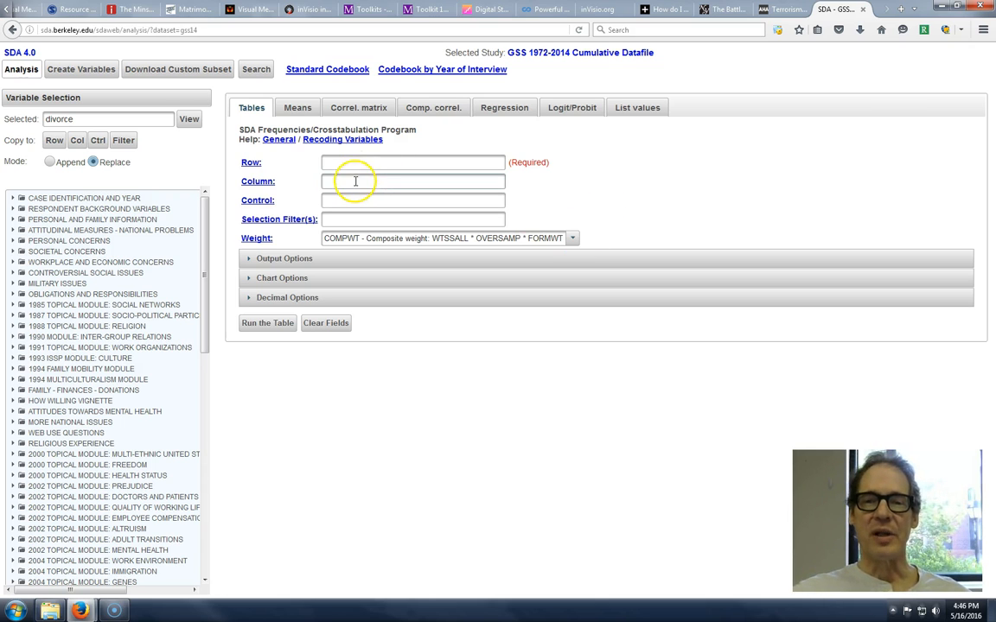
type("sex")
left_click(356, 163)
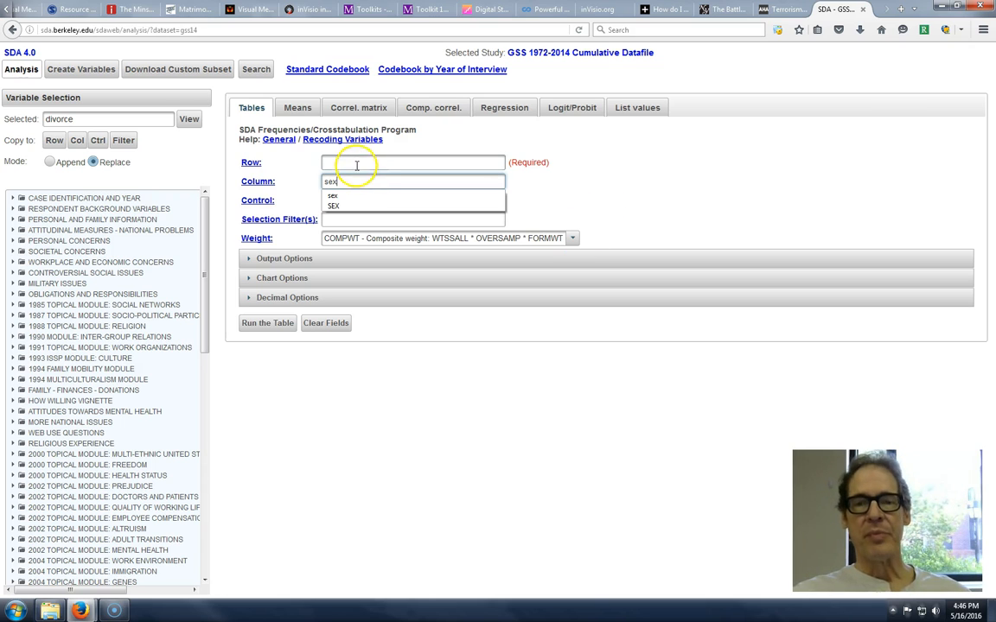
type("pa")
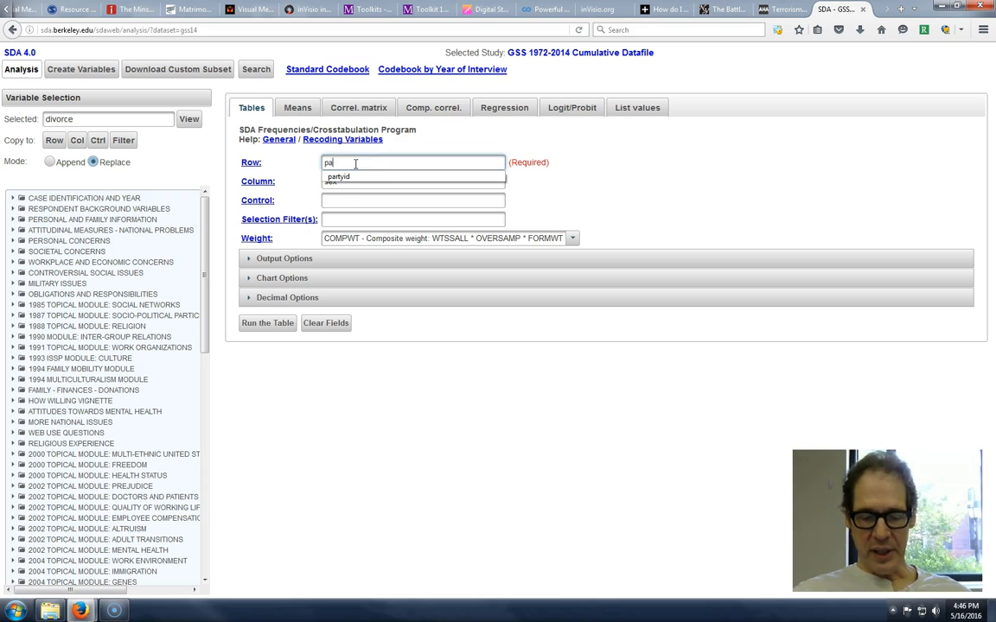
type("rtyid")
left_click(595, 179)
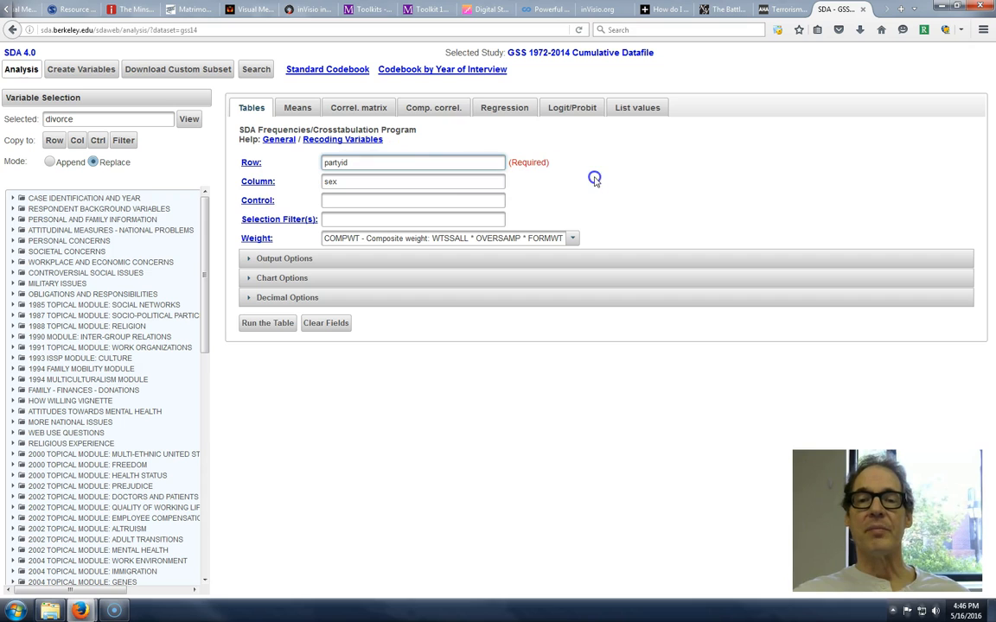
left_click(278, 323)
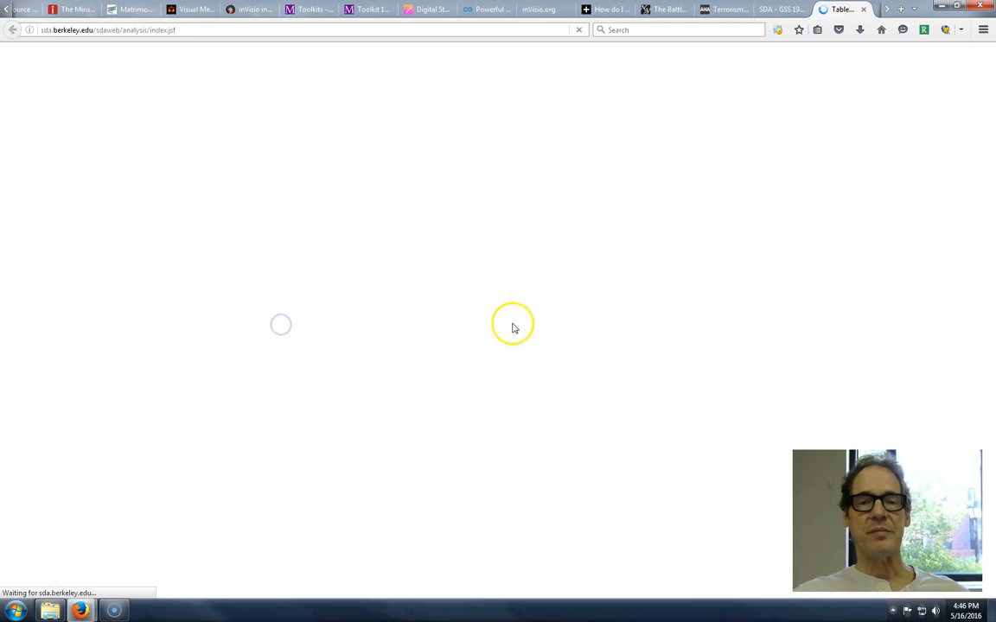
- Examine the Democrat, independent, Republican and other party categories in the partyid by sex table, and close the results
scroll(500, 356, "down", 3)
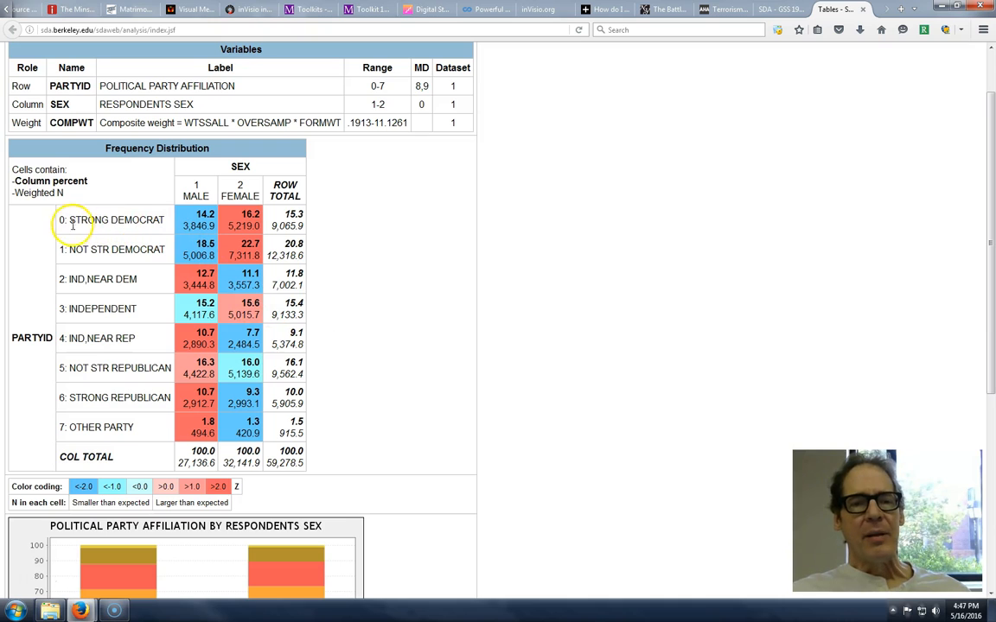
left_click_drag(71, 219, 156, 220)
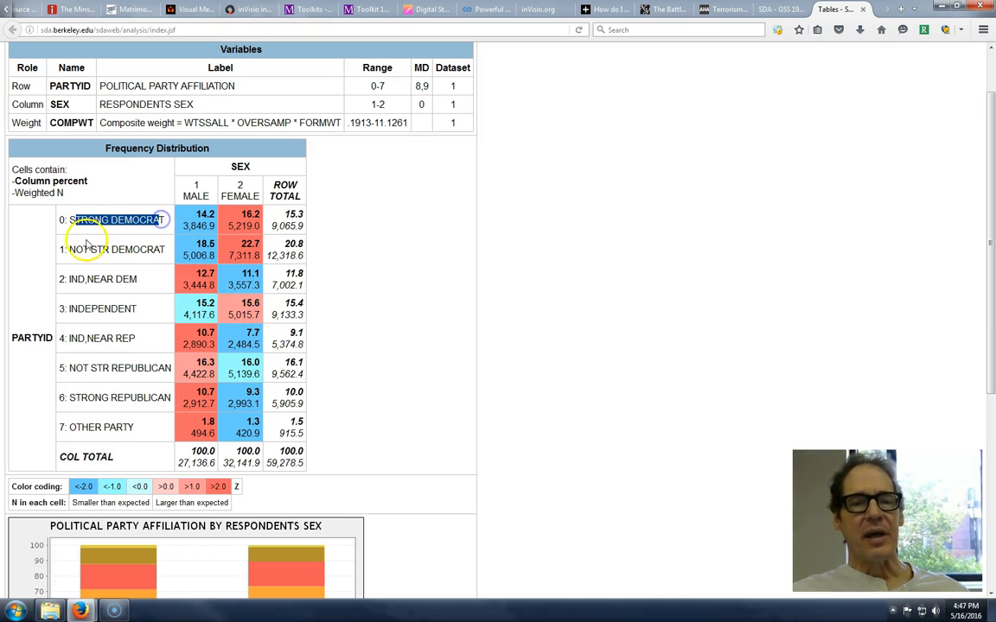
left_click_drag(69, 249, 164, 248)
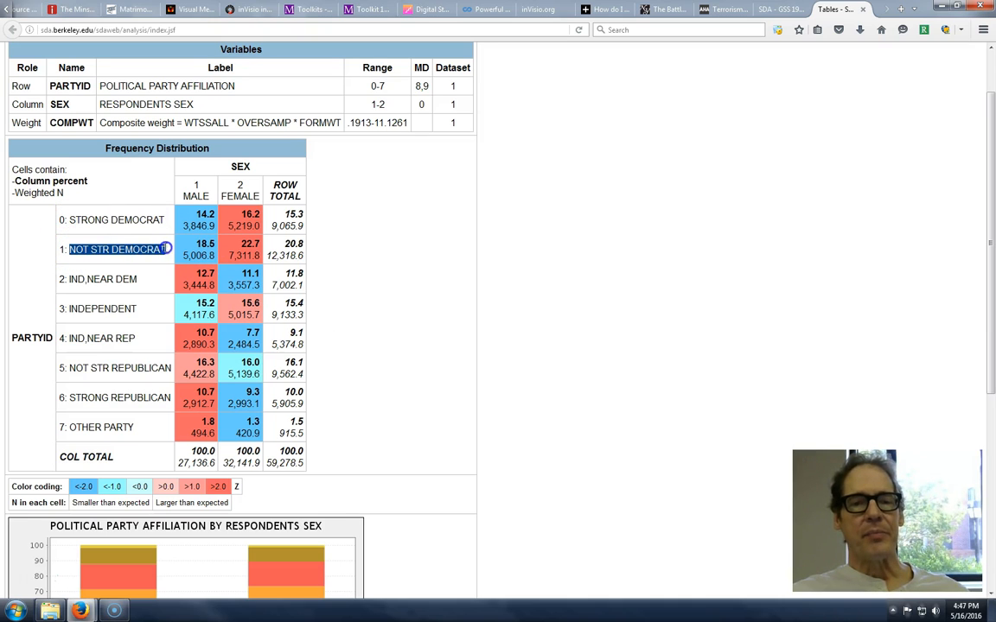
left_click(68, 279)
left_click_drag(67, 280, 137, 344)
left_click_drag(69, 369, 171, 369)
left_click_drag(70, 398, 170, 397)
left_click(138, 428)
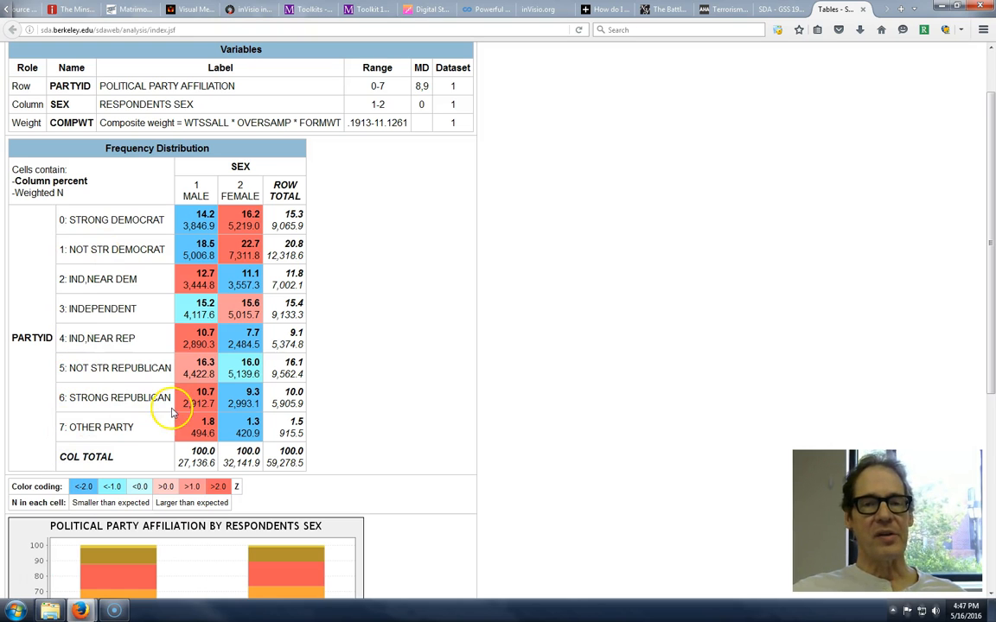
left_click(862, 10)
- Recode the row variable as partyid(r: 0,1 "democrats"; 5,6 "republicans")
left_click(373, 162)
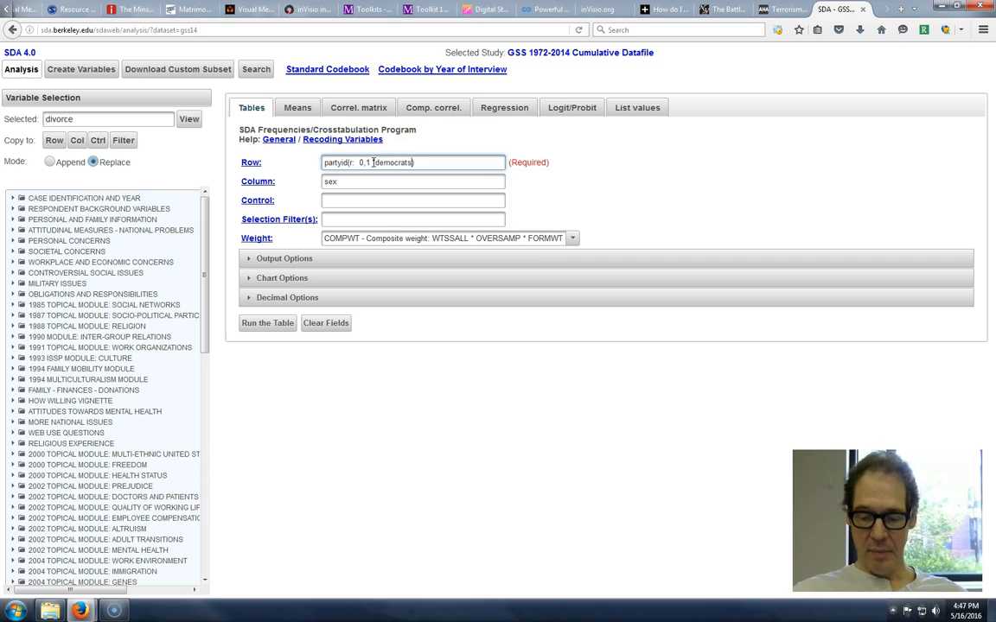
left_click(568, 164)
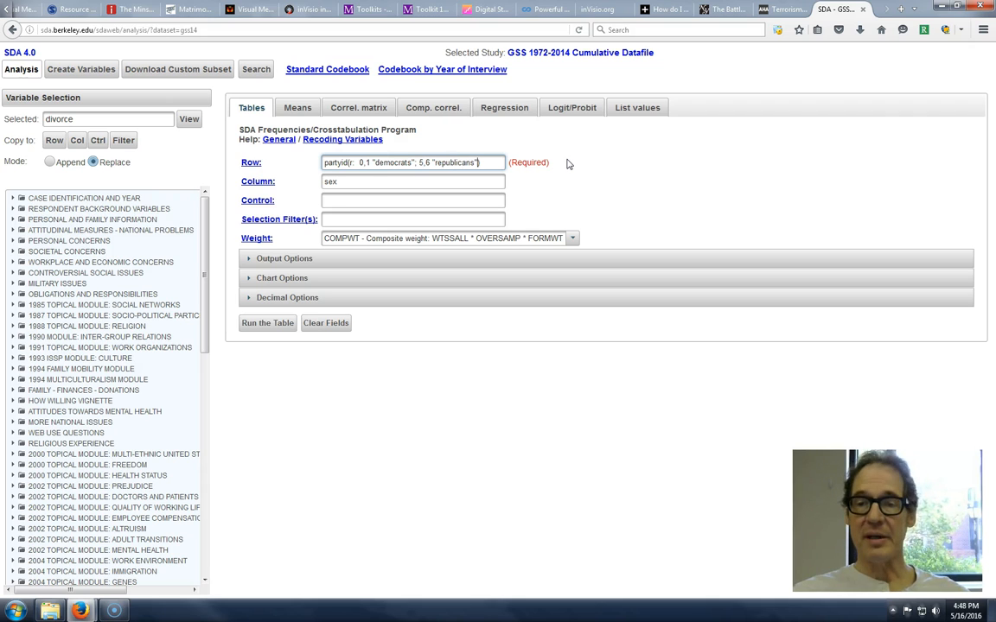
left_click(438, 163)
type("r")
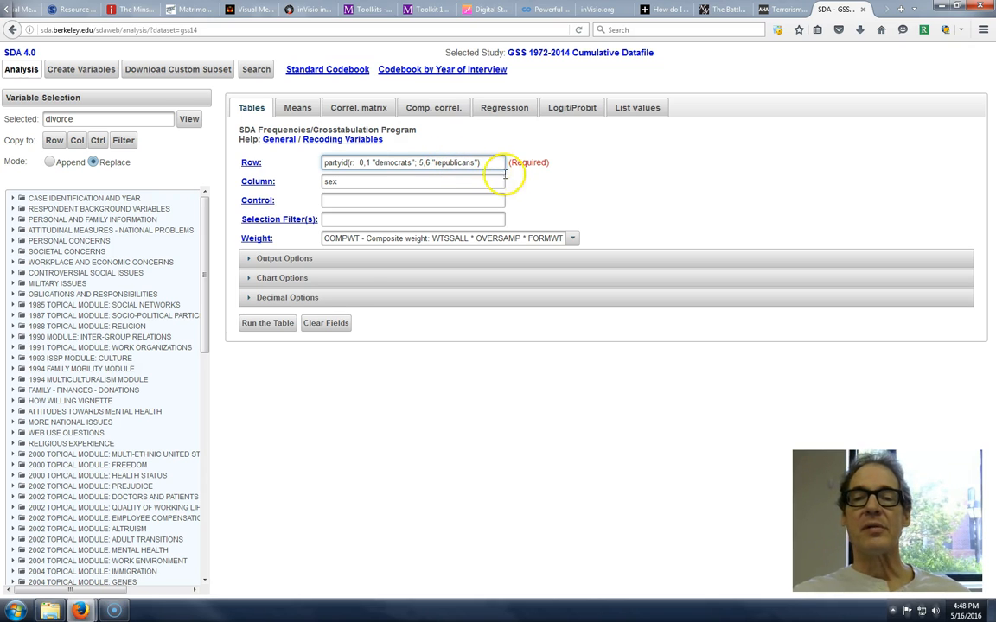
- Run the table of recoded partyid by sex, compare the party percentages of men and women, and return to the crosstabulation form
left_click(277, 323)
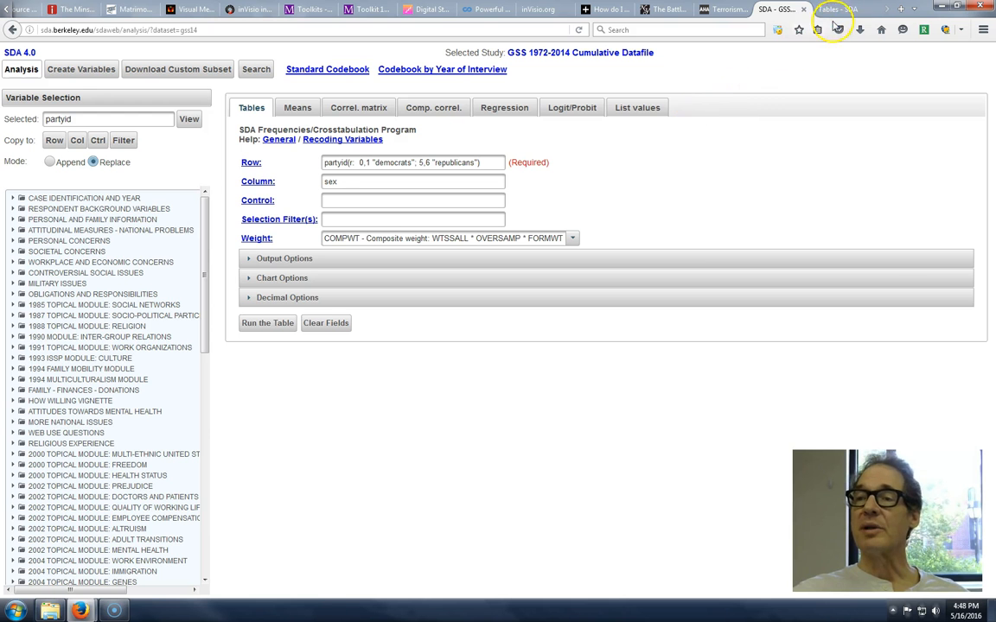
left_click(834, 8)
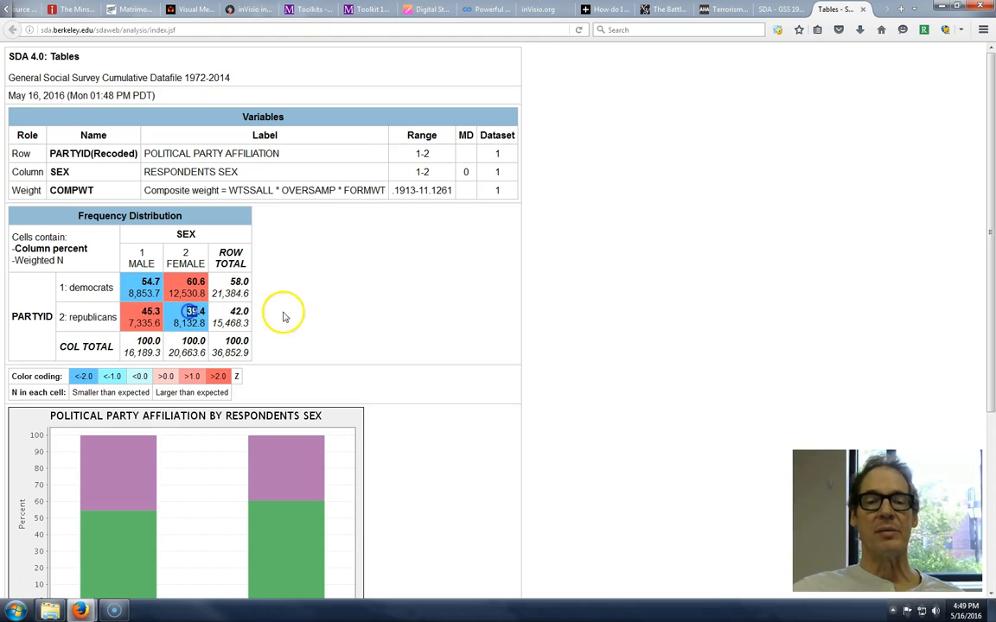
left_click(774, 9)
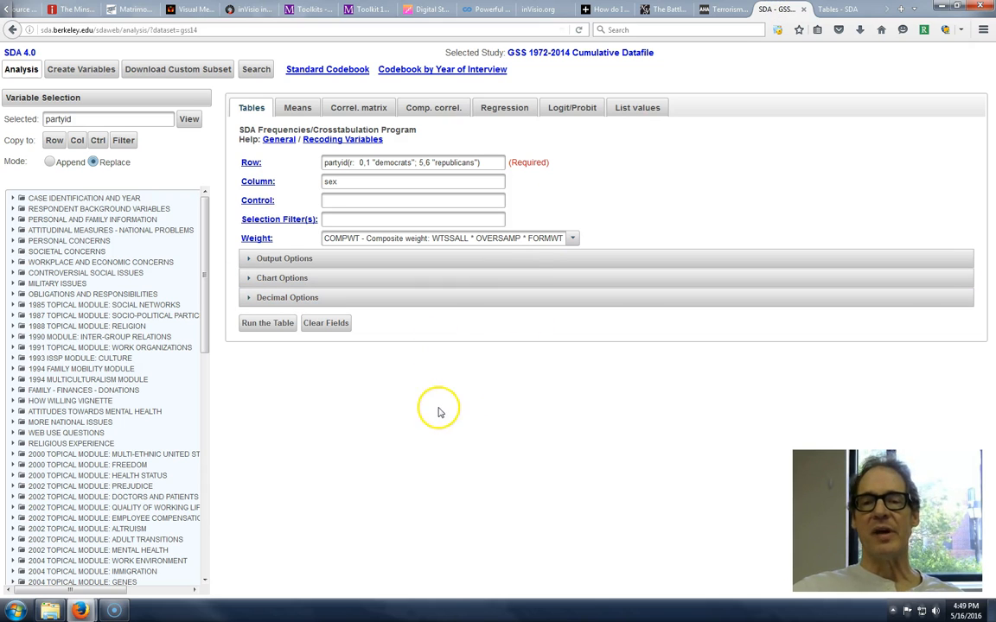